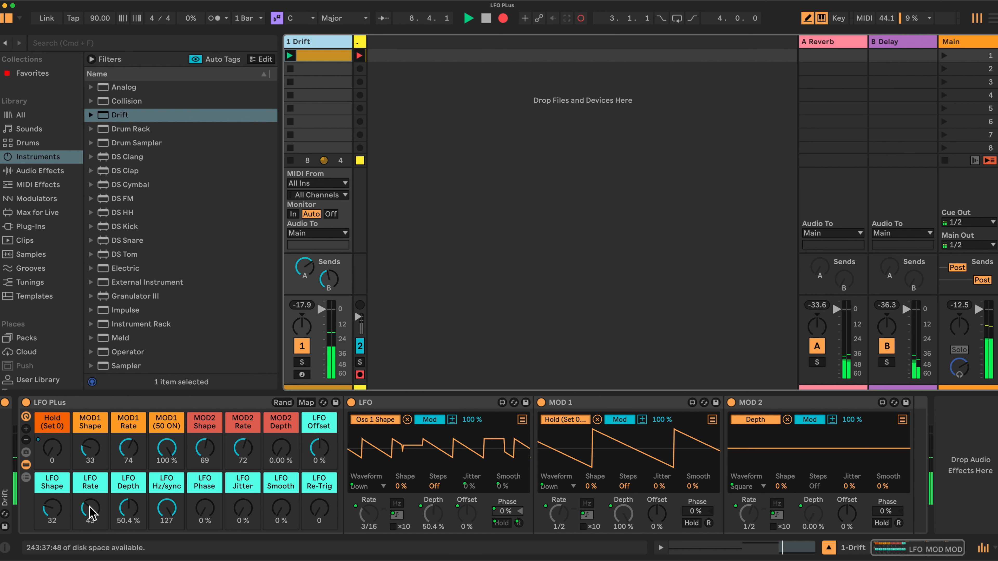
Sweep the LFO Rate macro down to 14 and back up to 34 to hear the speed change.
left_click(91, 510)
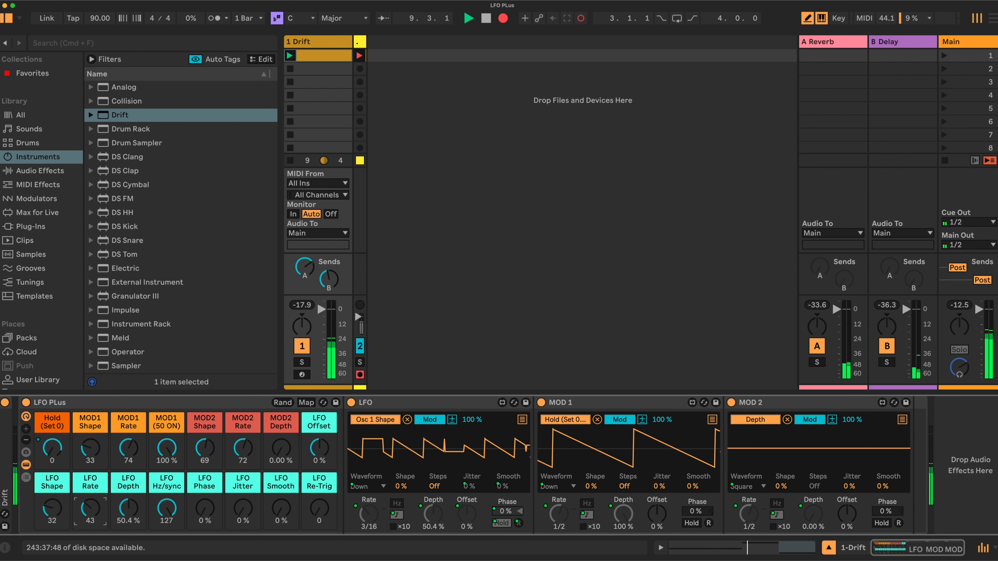
left_click_drag(90, 509, 90, 516)
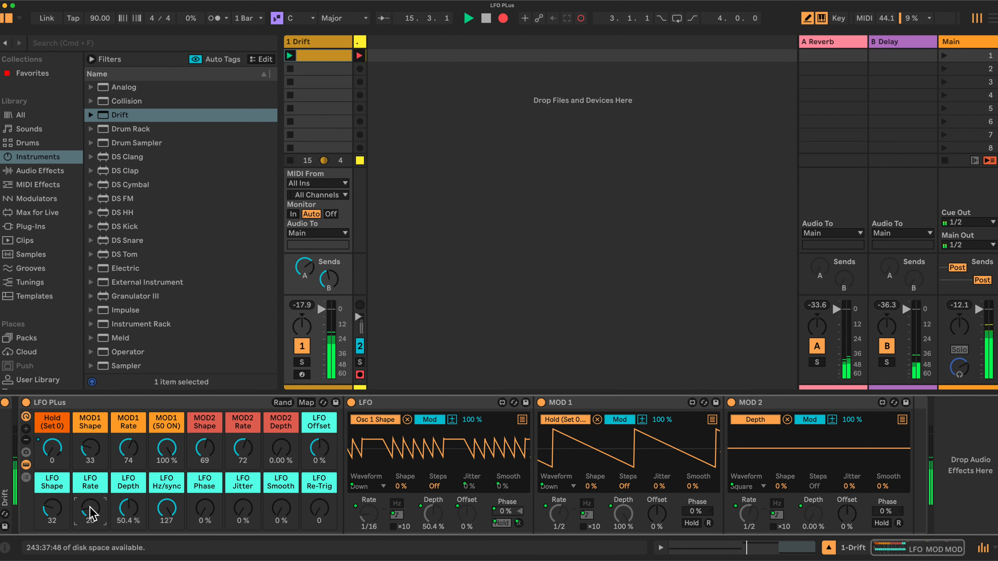
left_click_drag(90, 504, 91, 510)
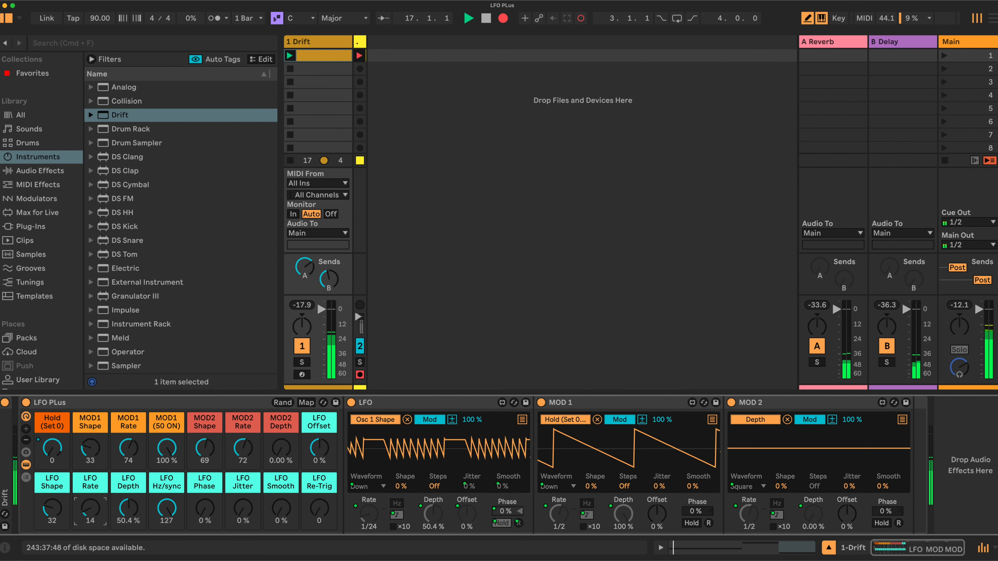
left_click_drag(91, 509, 91, 493)
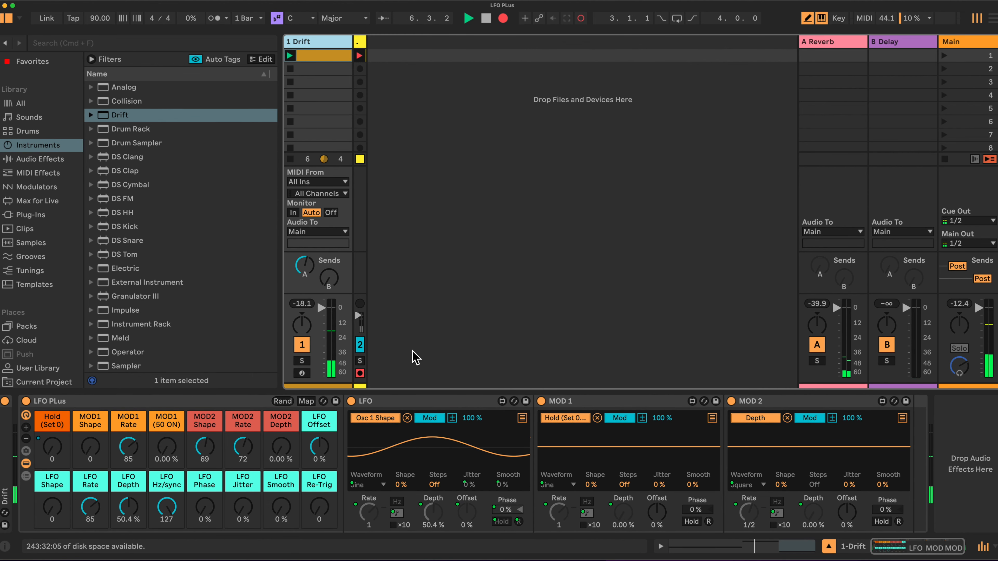
double_click(6, 458)
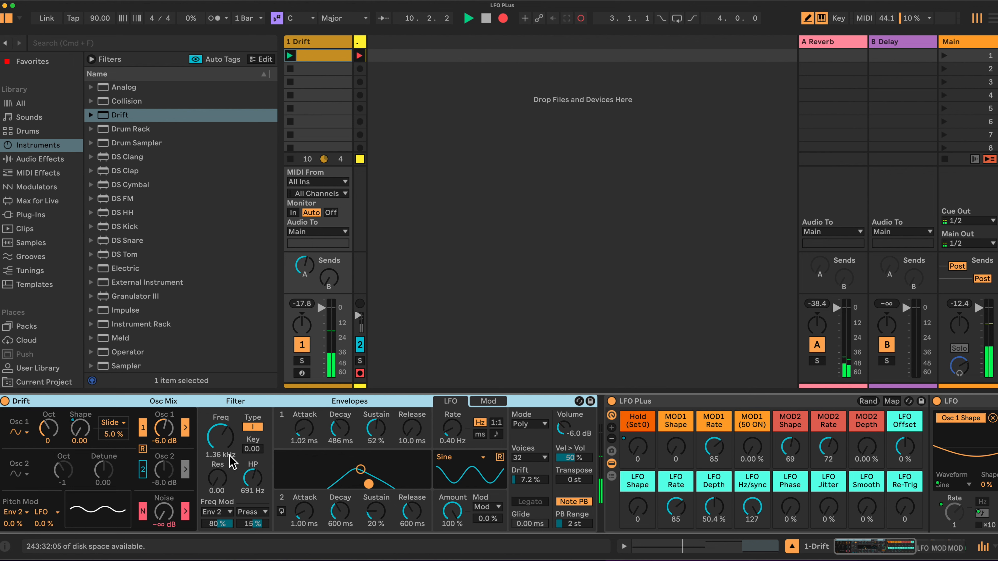
double_click(252, 399)
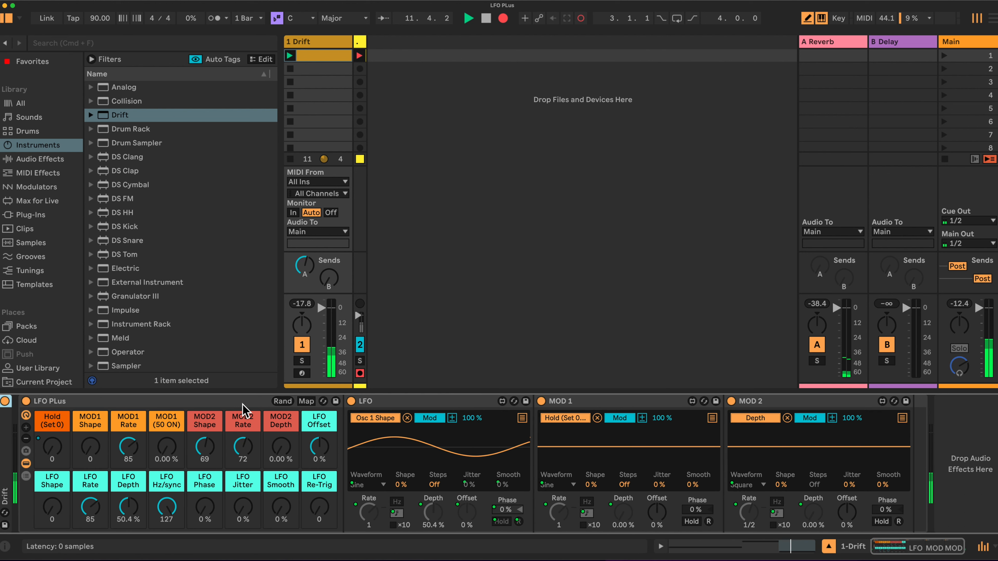
double_click(3, 428)
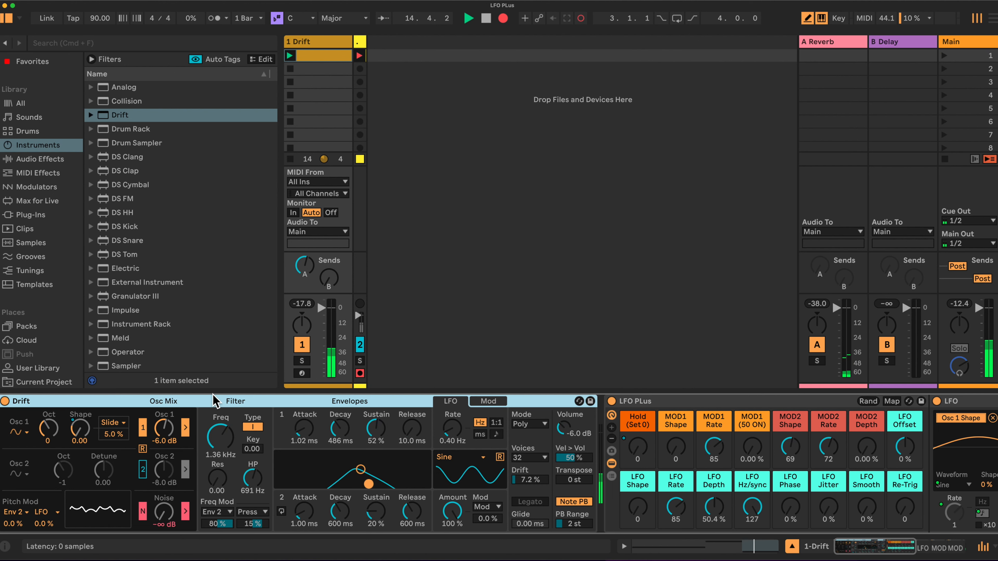
double_click(203, 400)
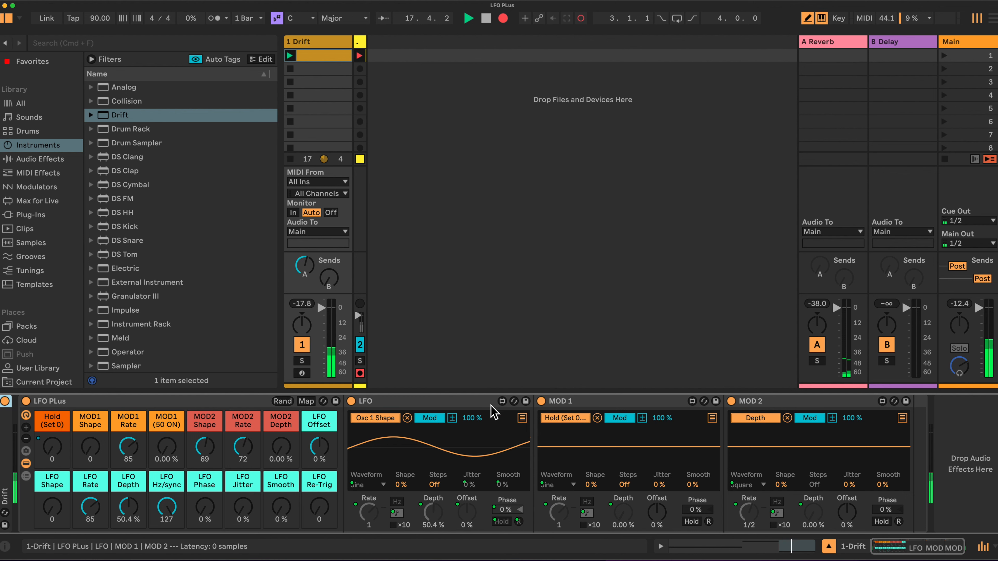
left_click(384, 401)
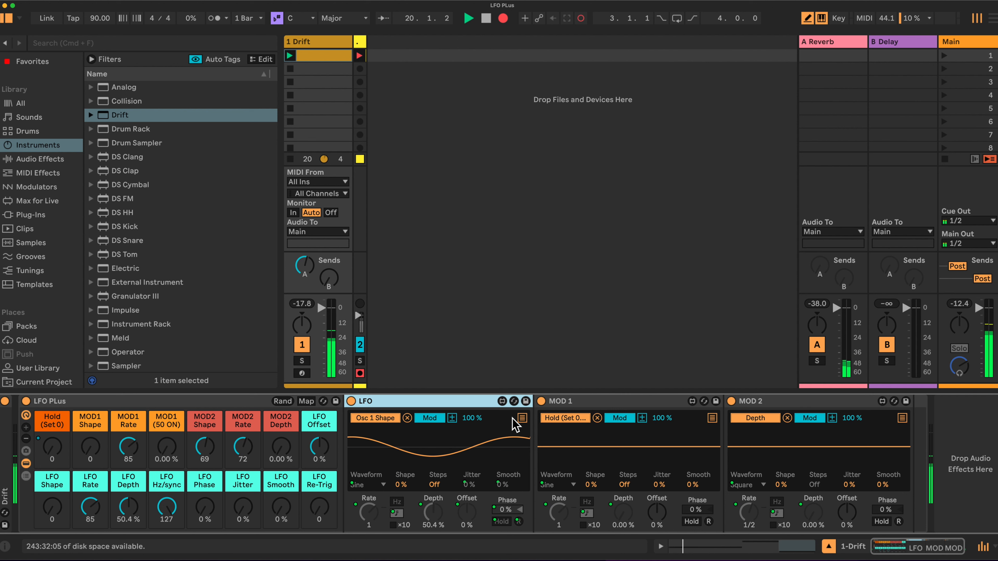
left_click(522, 418)
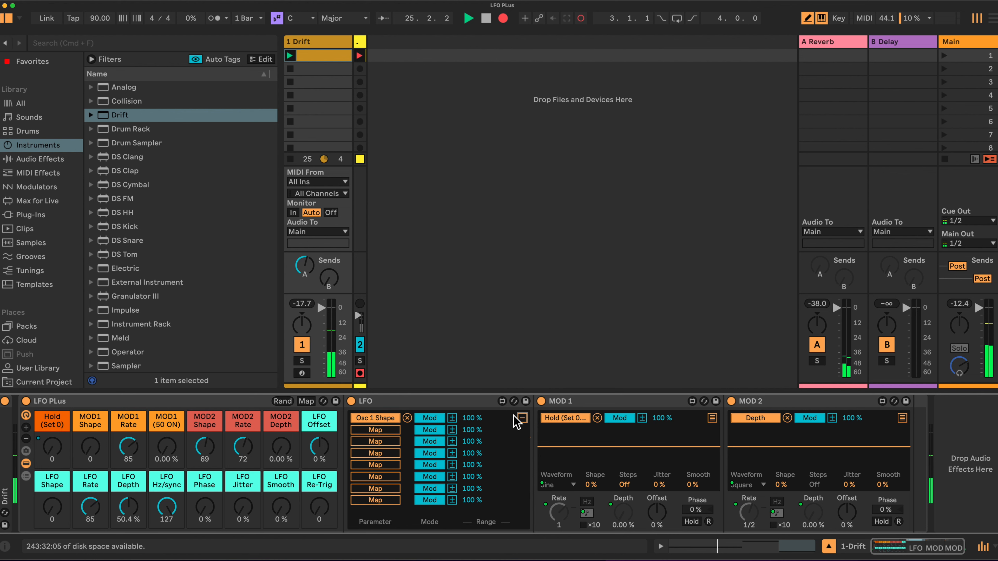
left_click(521, 417)
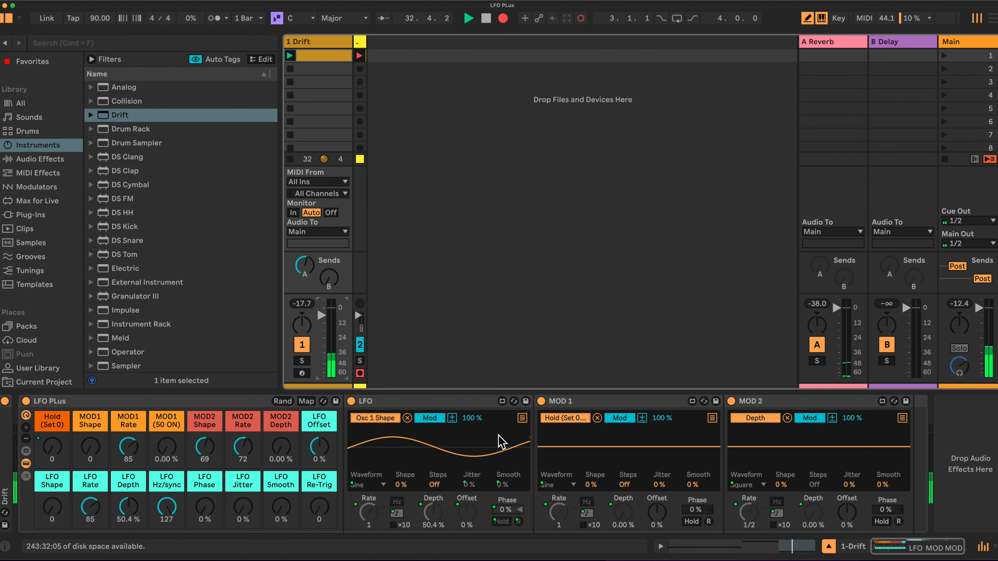
left_click(522, 418)
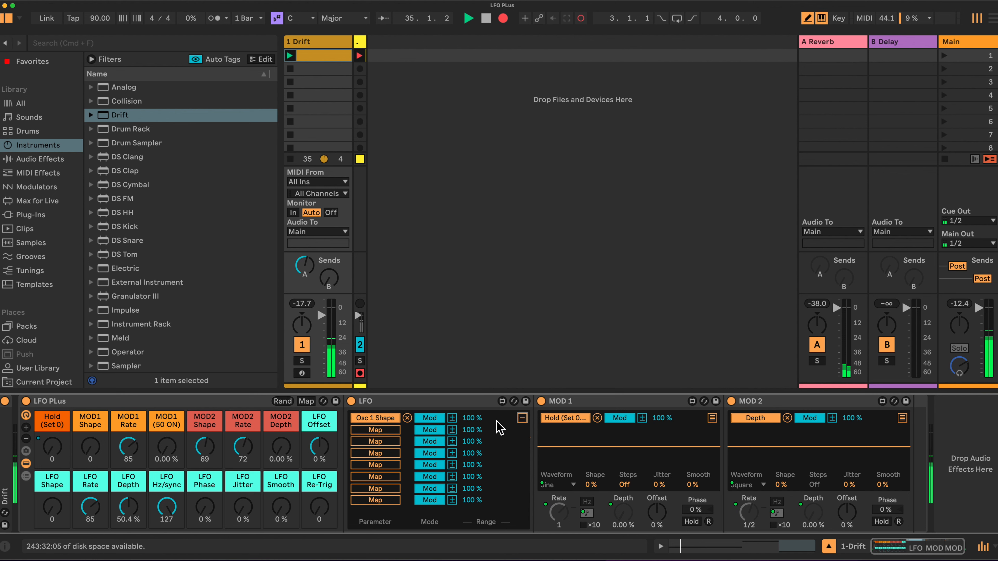
left_click(522, 418)
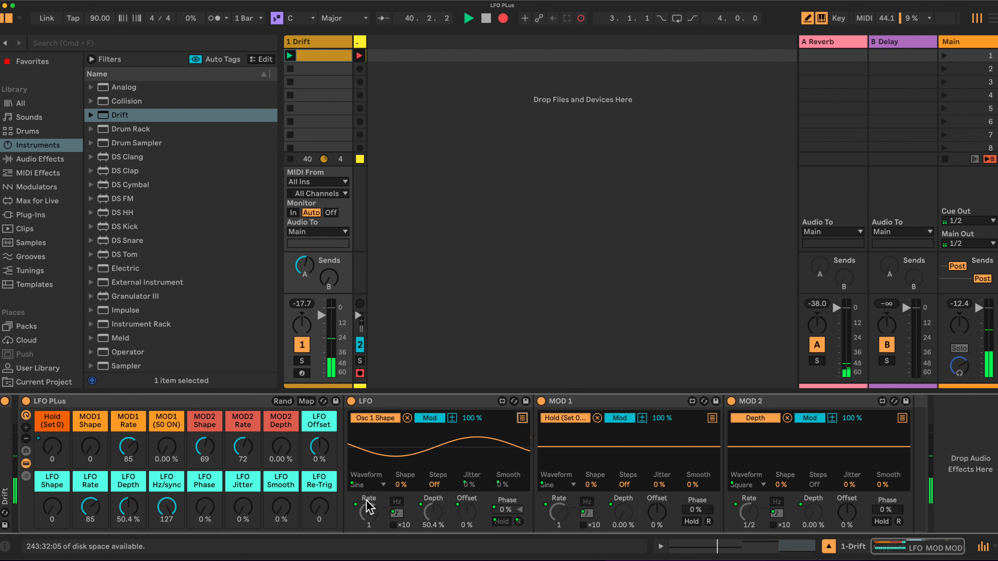
Raise LFO Offset to 98% then reset it, try a square wave, and set Rate 79 and Depth 50.4%.
left_click_drag(319, 448, 322, 455)
double_click(319, 448)
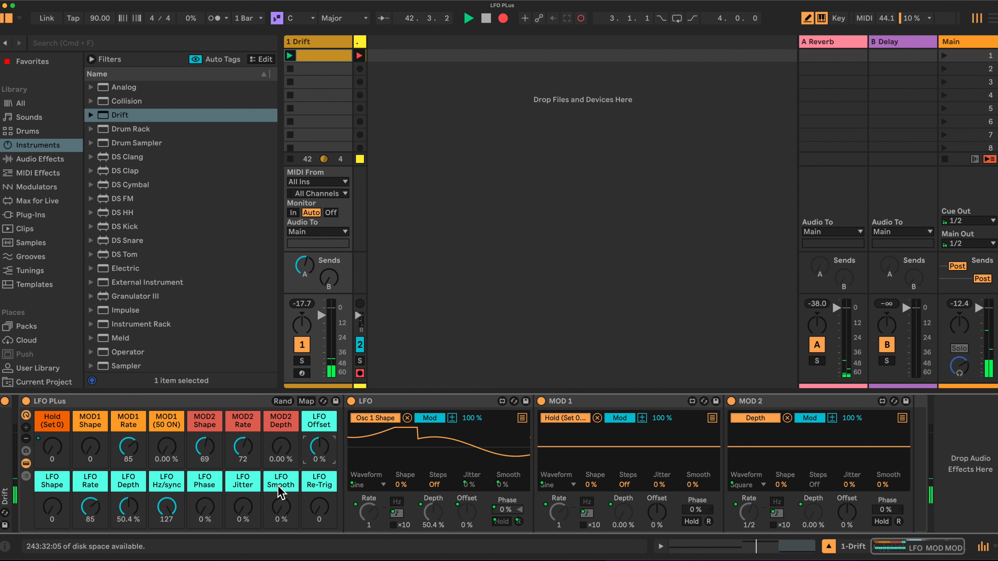
mouse_move(52, 513)
left_mouse_down()
mouse_move(52, 479)
mouse_move(52, 513)
left_mouse_up()
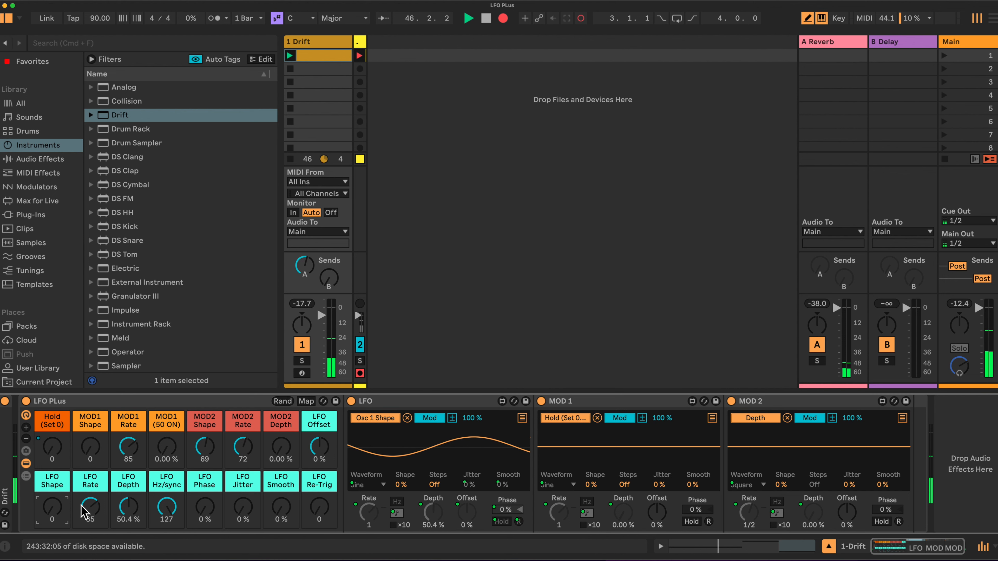
left_click_drag(90, 507, 128, 505)
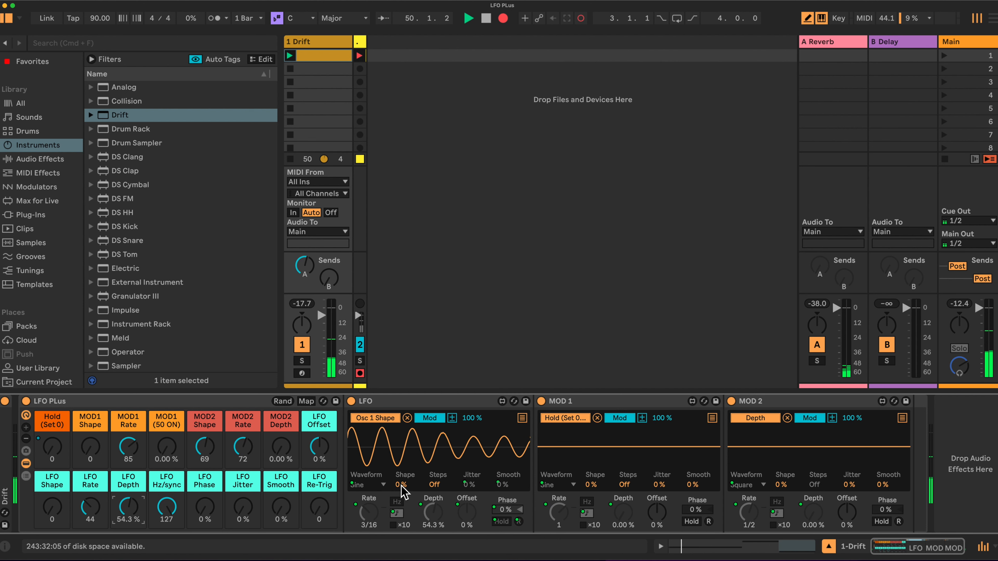
left_click_drag(131, 507, 102, 495)
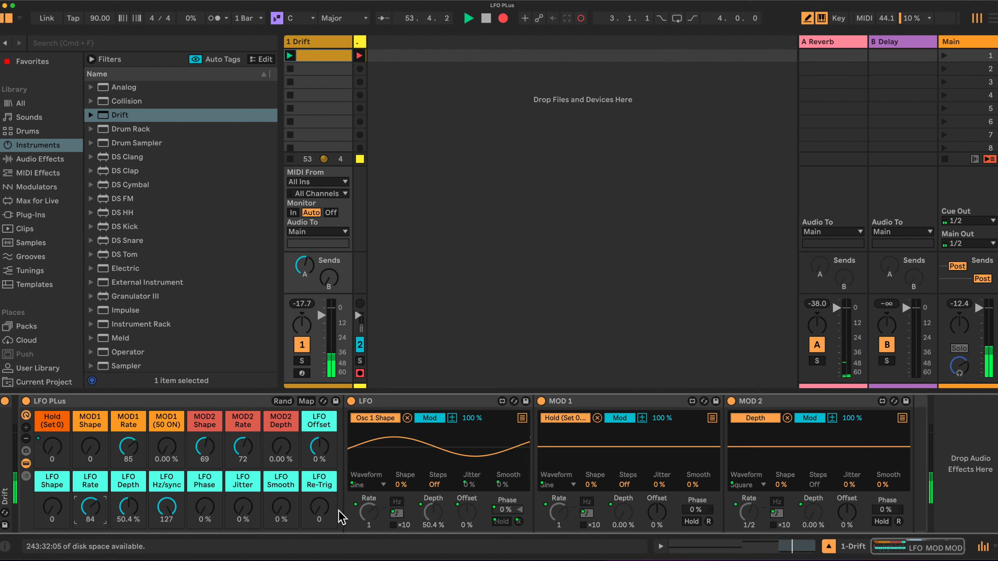
Switch LFO rates to free Hz and back to synced, then try and reset 83% Jitter and 52% Smooth.
left_click_drag(166, 508, 167, 547)
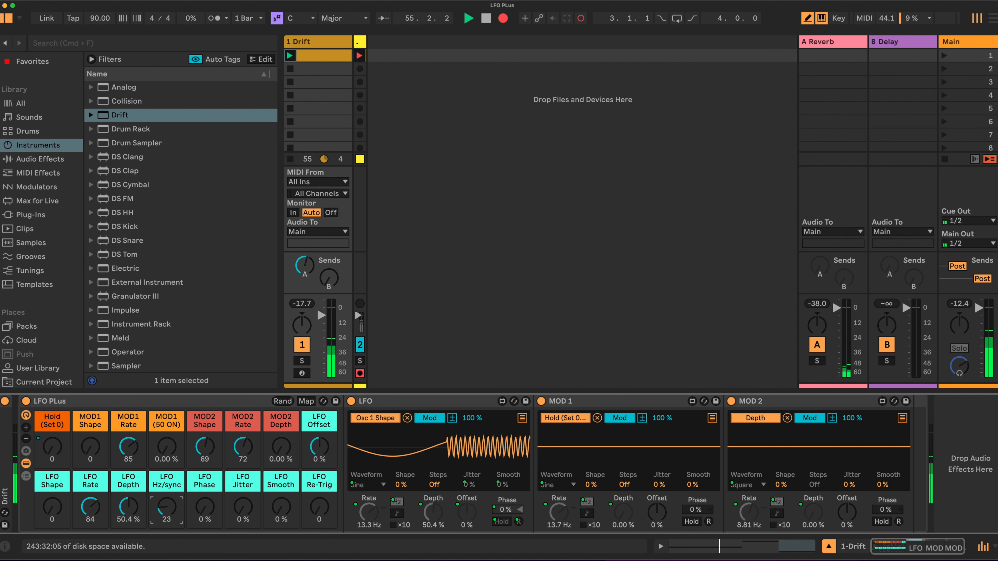
left_click(93, 506)
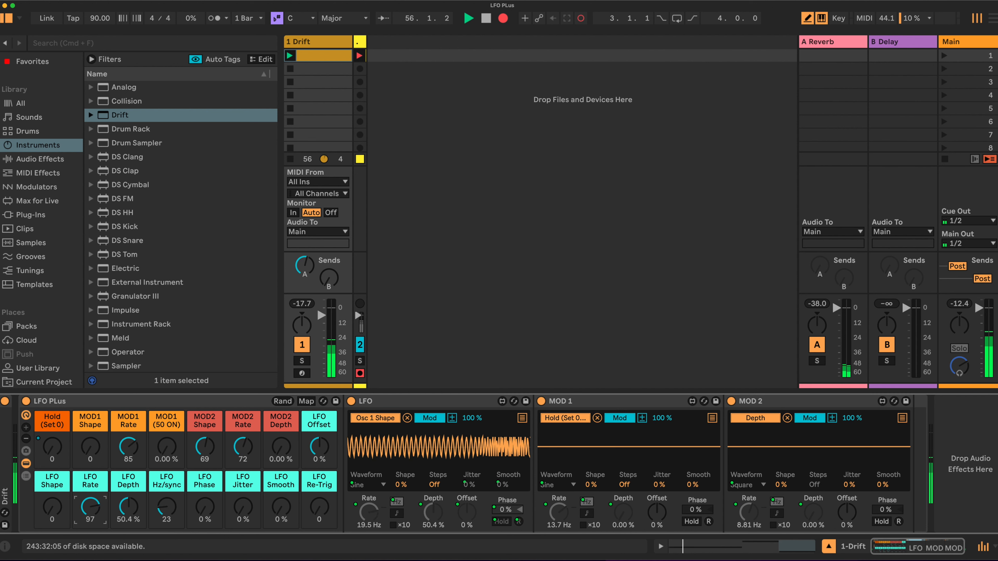
left_click_drag(166, 508, 167, 472)
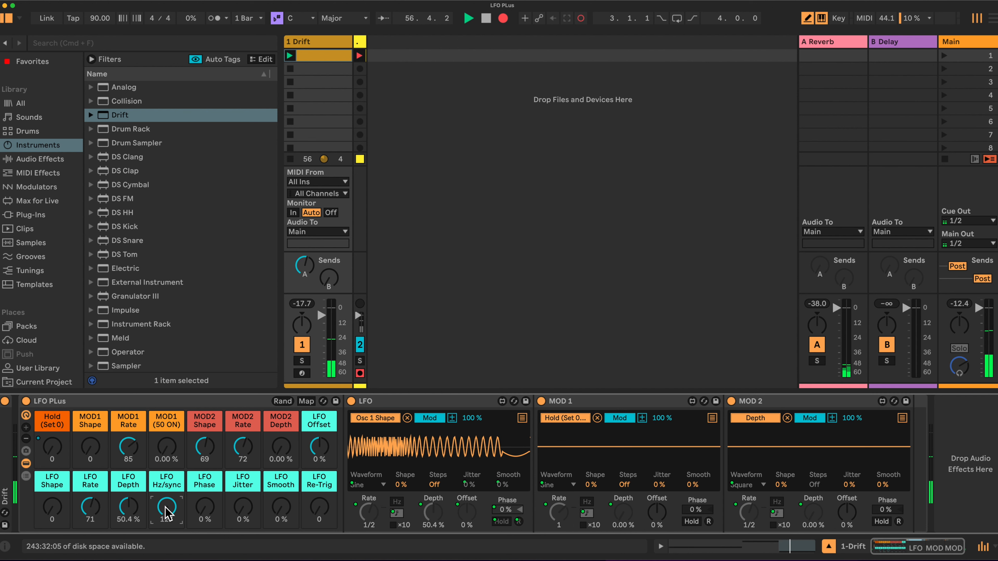
left_click_drag(243, 507, 243, 474)
left_click_drag(280, 510, 281, 490)
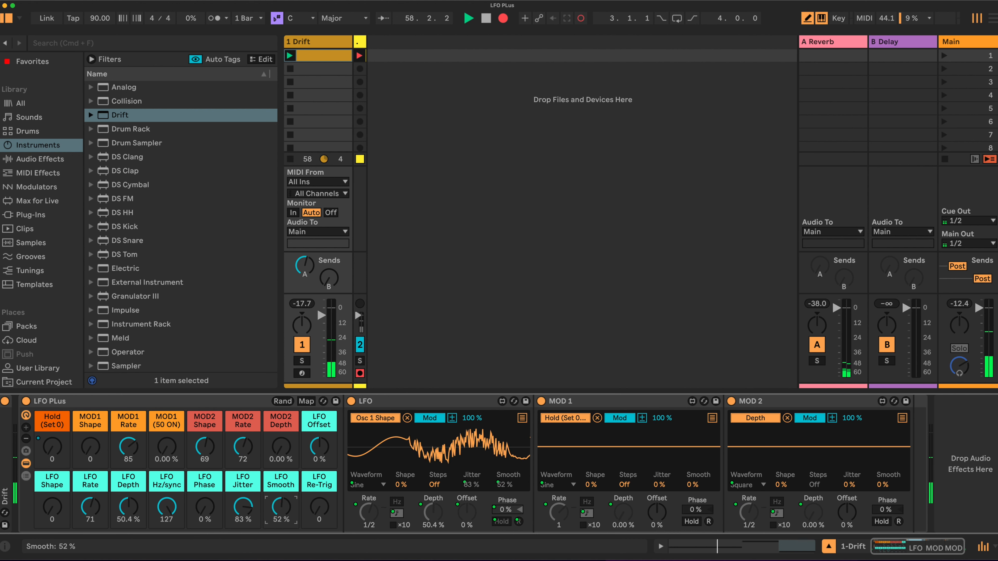
double_click(281, 510)
double_click(243, 511)
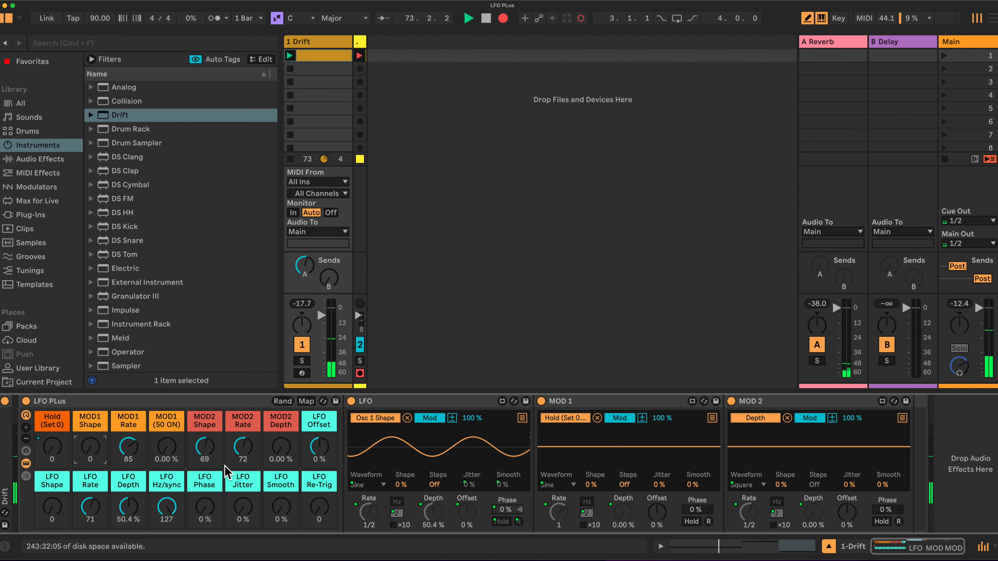
Turn MOD 1 fully on at 100% depth and raise the MOD1 Rate macro to 80.
left_click_drag(168, 454, 168, 383)
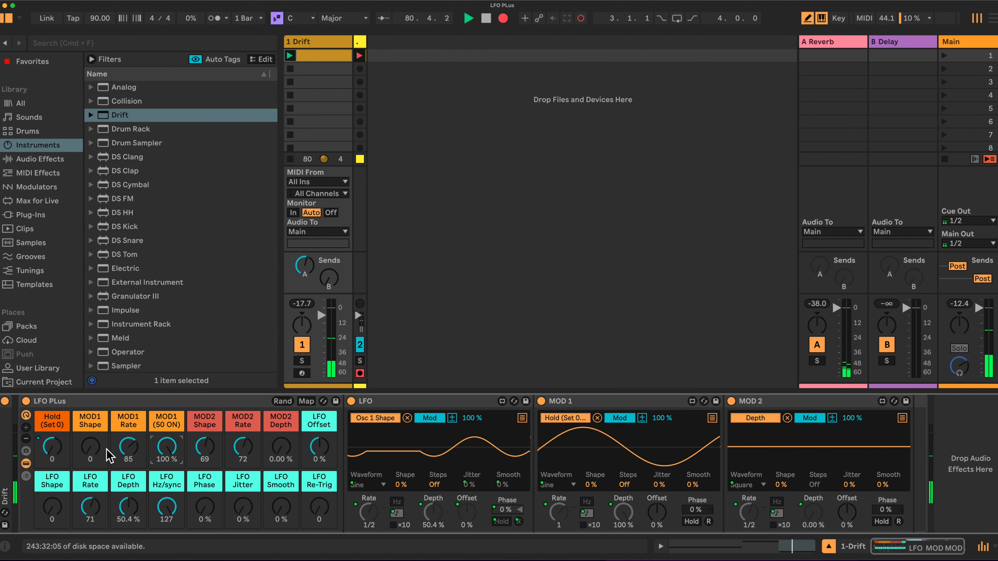
left_click_drag(128, 448, 134, 485)
scroll(135, 450, "left", 1)
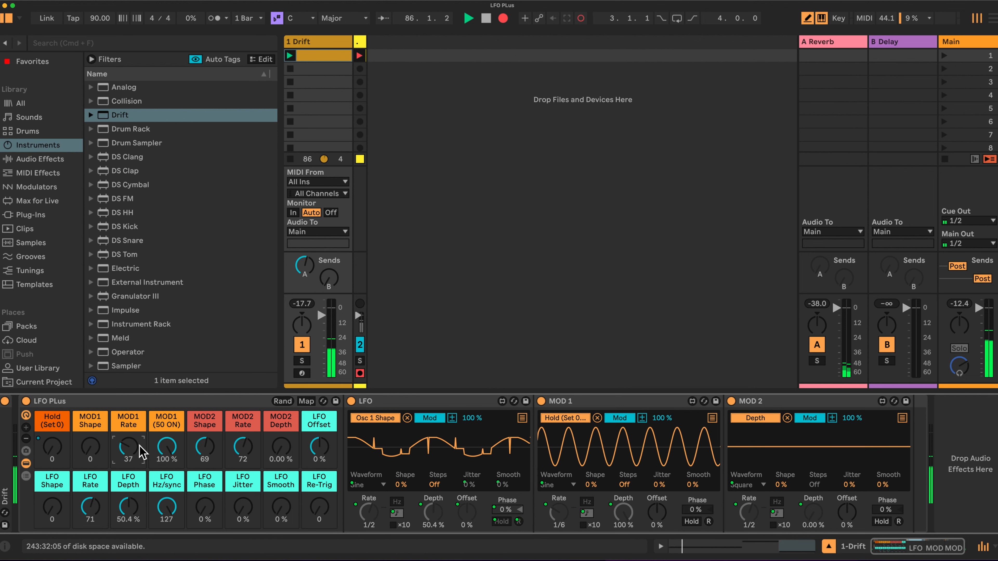
left_click_drag(128, 447, 128, 435)
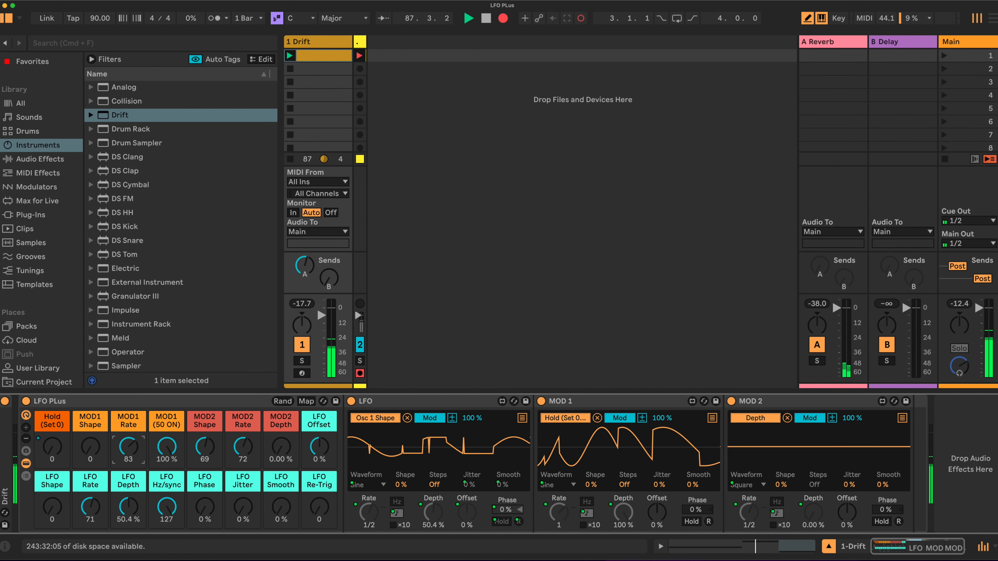
Give MOD 1 a rising ramp shape, toggle LFO Hold, and lower LFO Rate to 46 (3/16).
left_click_drag(96, 449, 95, 443)
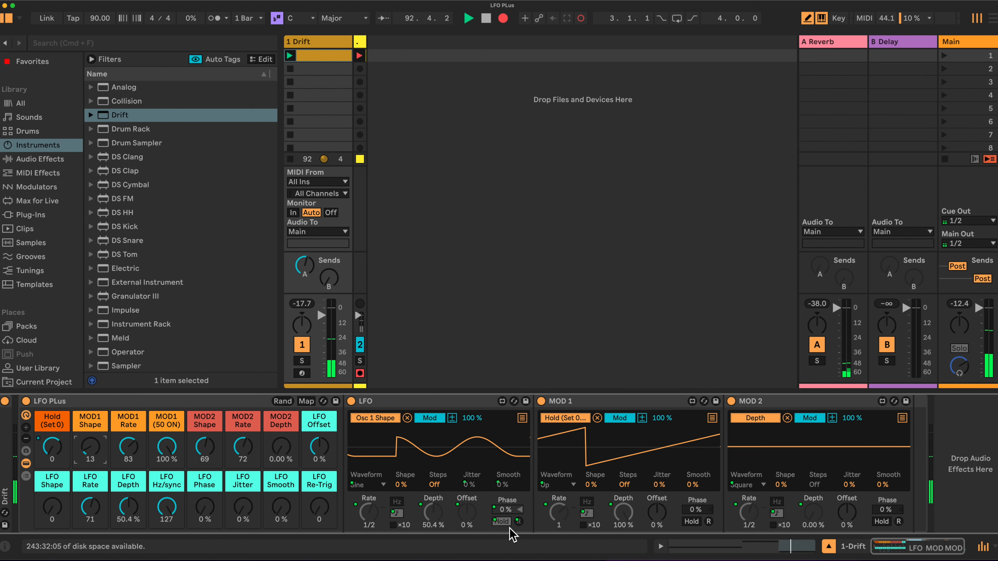
left_click(505, 523)
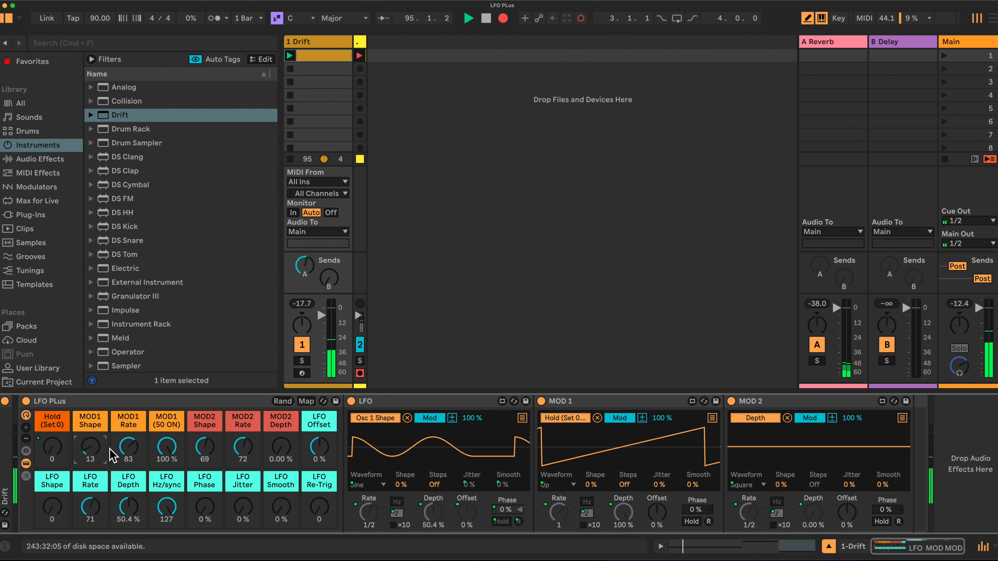
left_click_drag(95, 506, 94, 516)
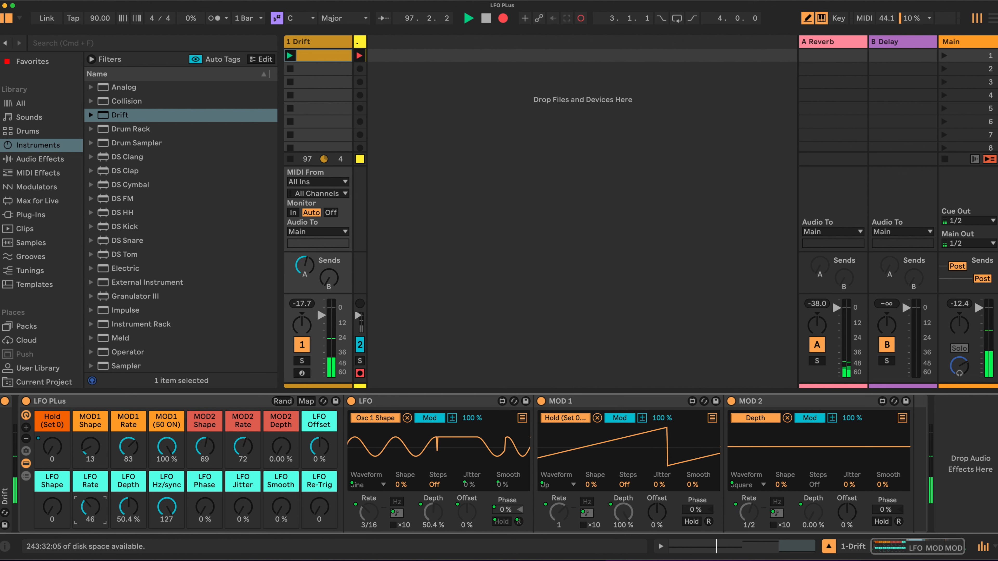
Lower LFO Rate to 35, then make MOD 1 a random wave with its rate at 1/4.
left_click_drag(94, 516, 94, 511)
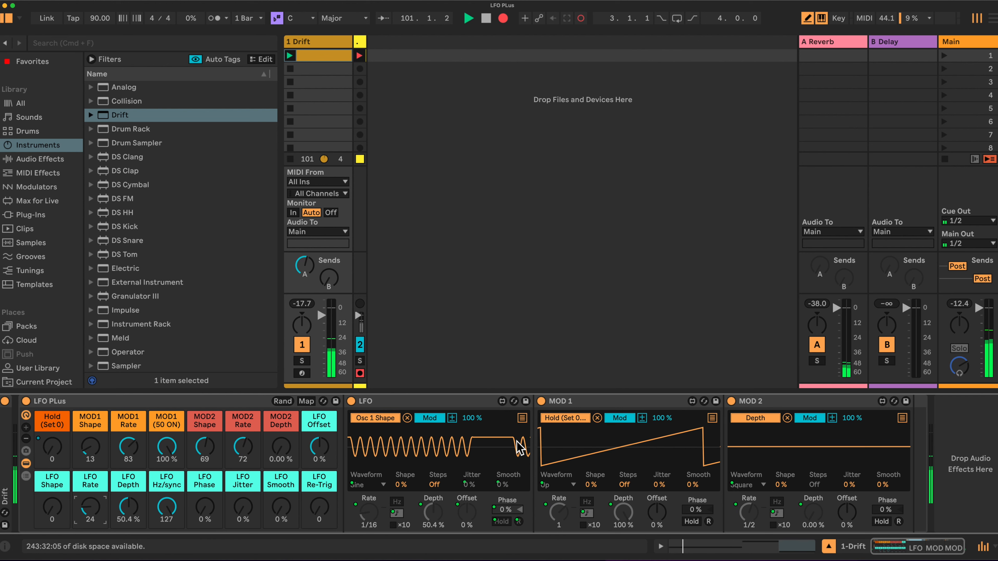
left_click(89, 447)
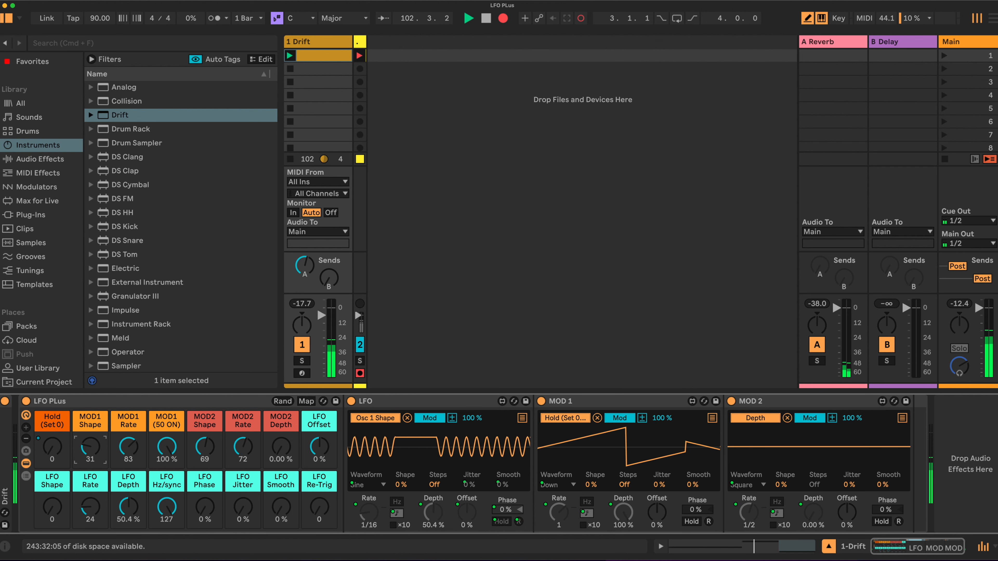
left_click_drag(90, 448, 90, 441)
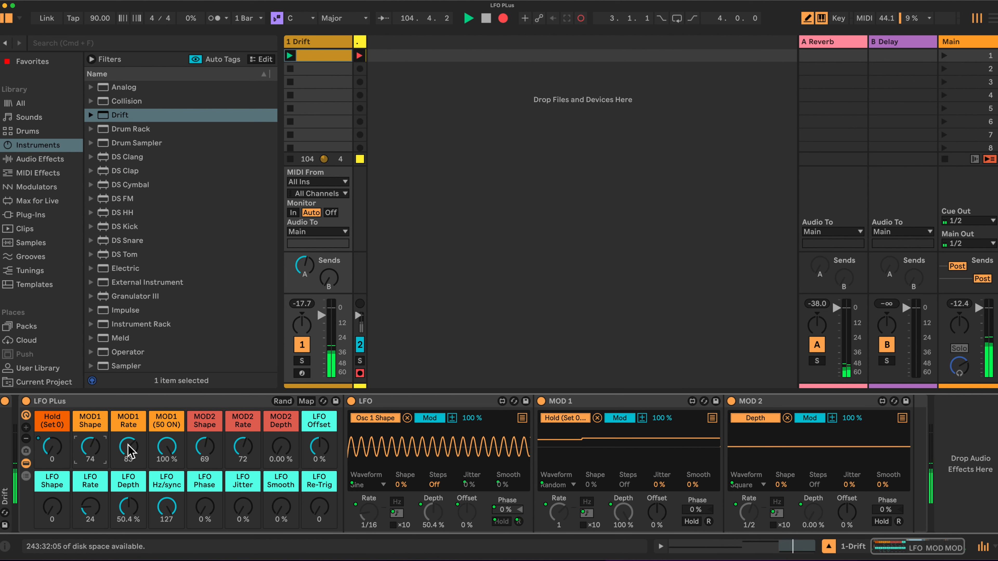
left_click_drag(128, 447, 128, 450)
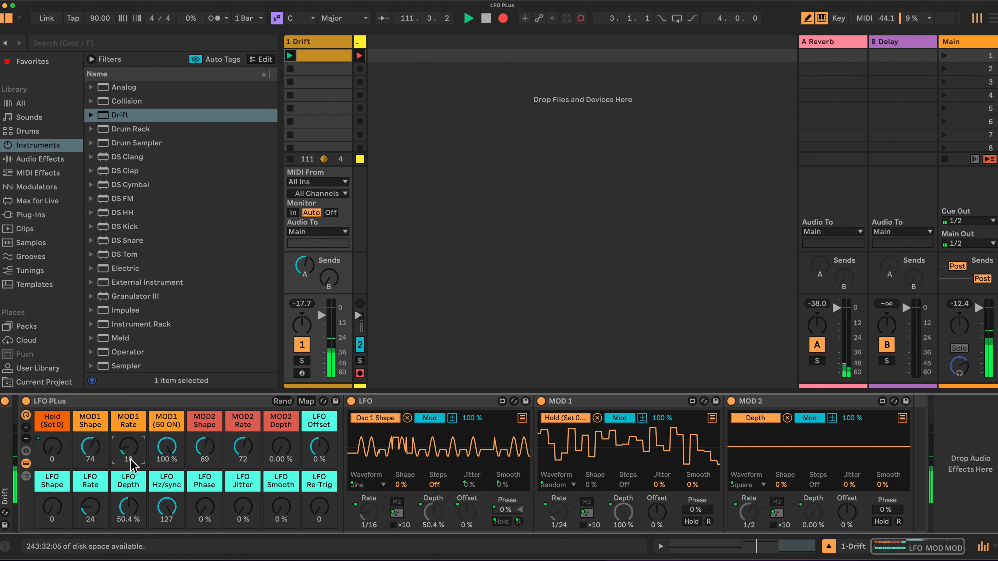
left_click_drag(129, 452, 130, 445)
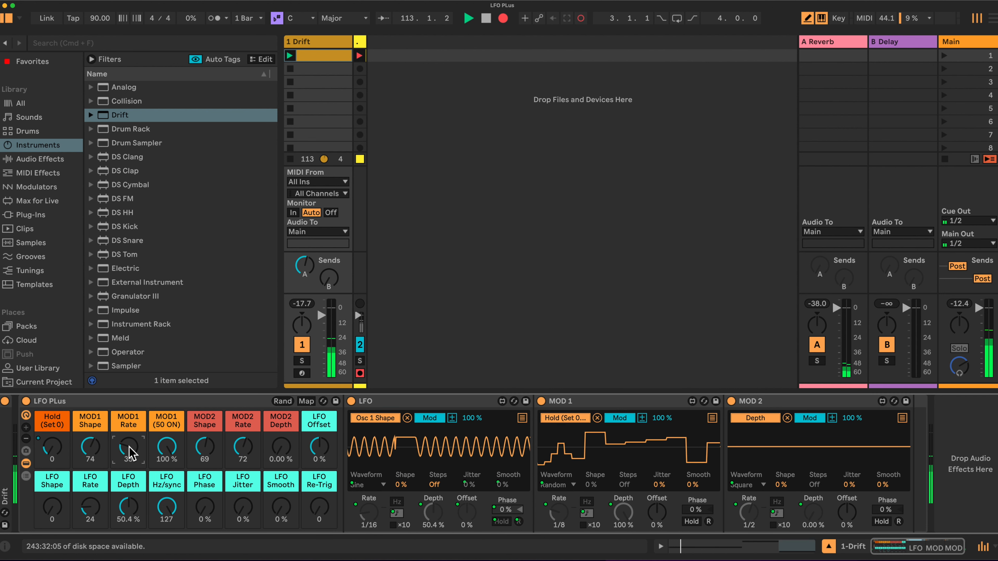
left_click_drag(130, 453, 94, 471)
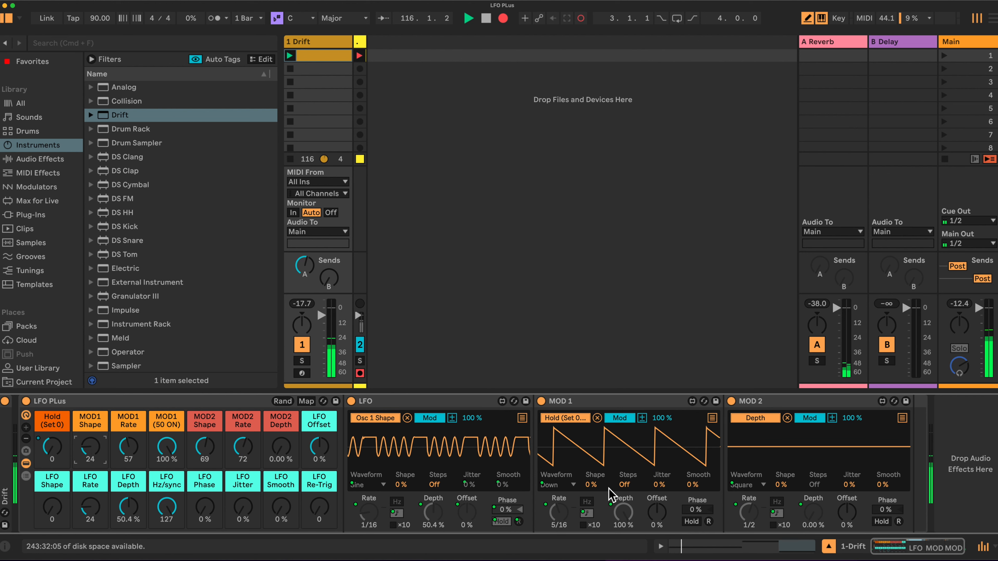
Switch MOD 1 back to sine and try LFO rates of 1/12, 1/16, then 1.
left_click_drag(90, 510, 90, 514)
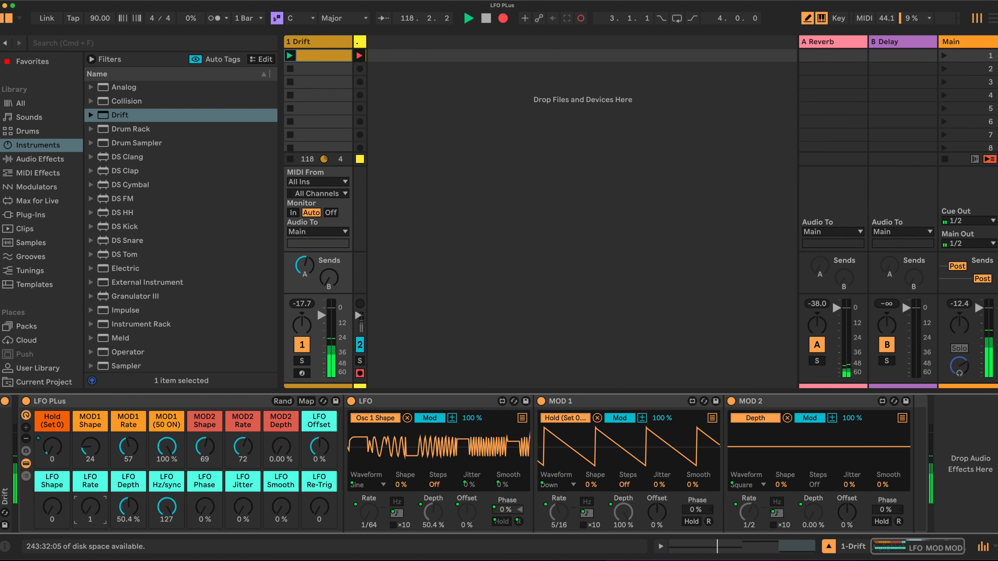
left_click_drag(90, 507, 90, 481)
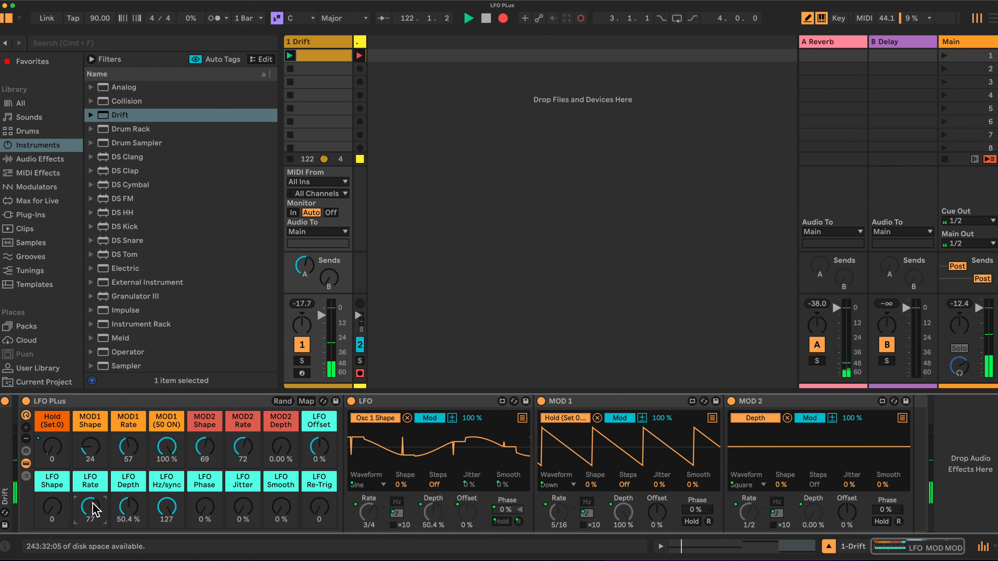
left_click_drag(91, 444, 128, 429)
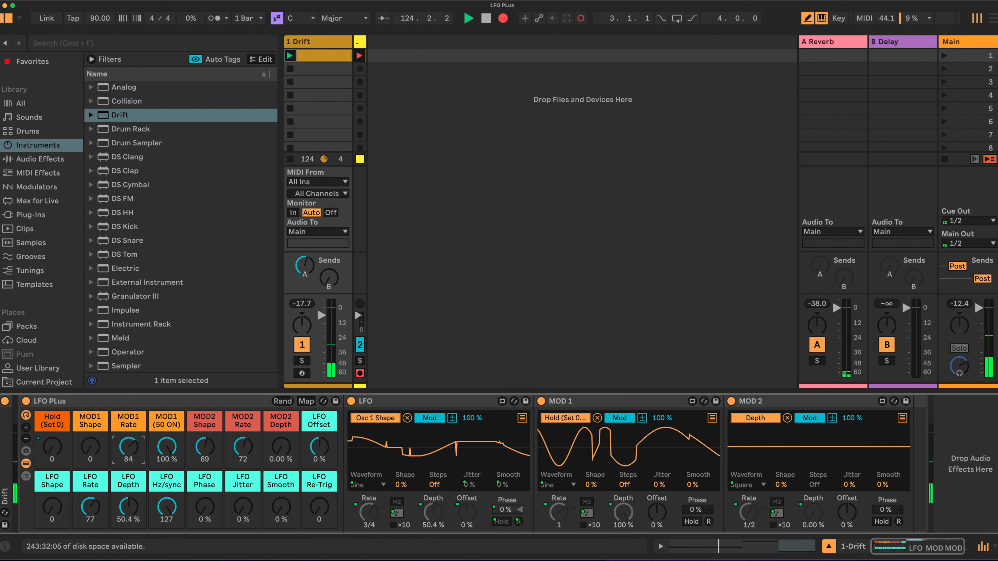
left_click_drag(91, 511, 91, 504)
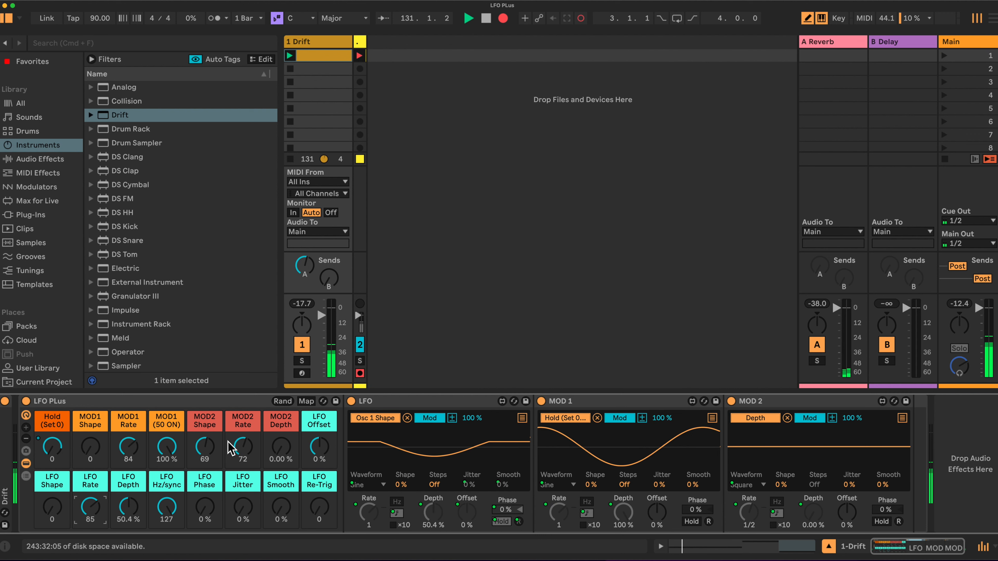
Raise MOD 2's depth to 93.7% and push MOD 1's rate from 1/64 up to 32.
mouse_move(287, 455)
left_mouse_down()
mouse_move(287, 428)
mouse_move(287, 457)
left_mouse_up()
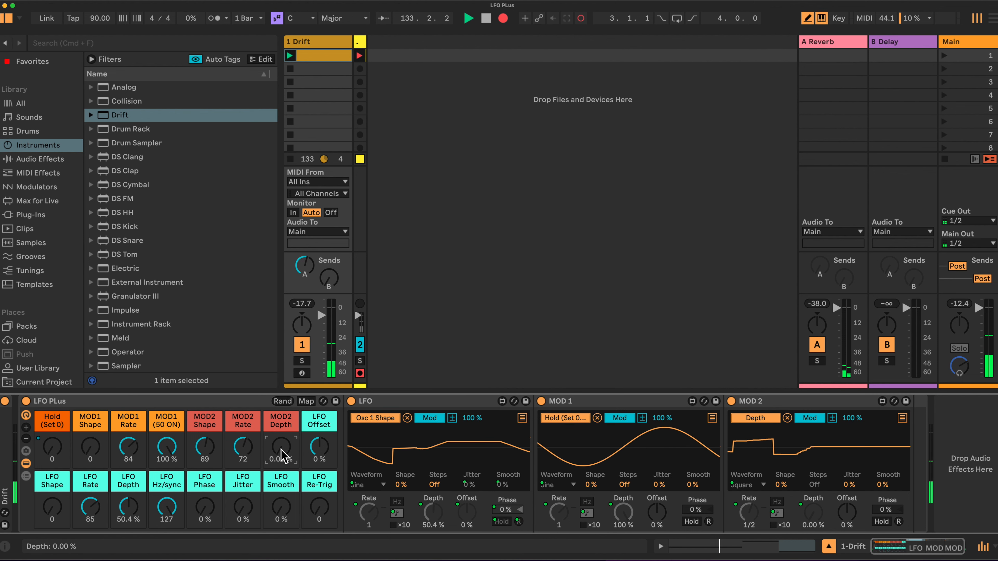
left_click_drag(133, 441, 134, 402)
left_click_drag(171, 446, 171, 491)
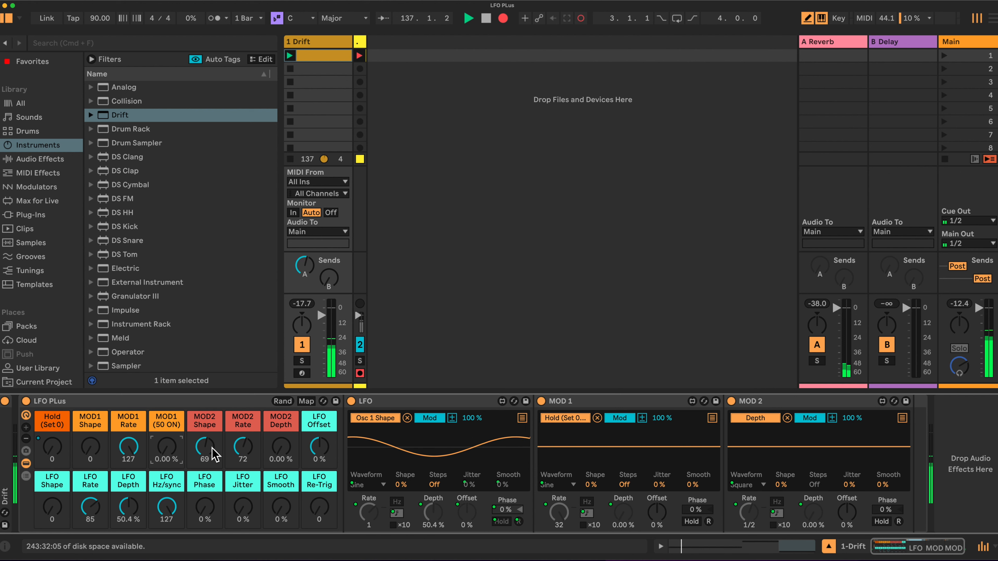
left_click_drag(281, 458, 281, 405)
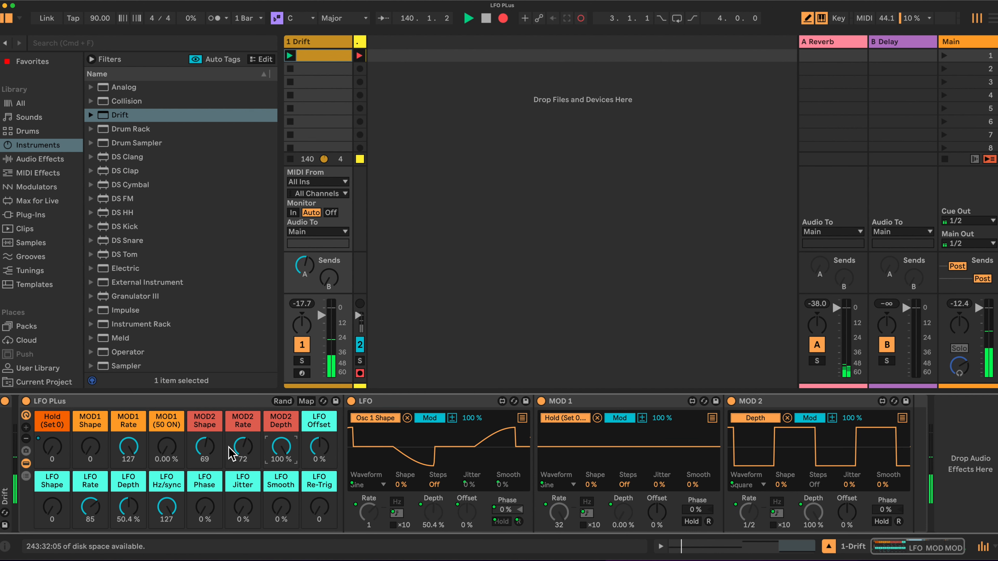
Set MOD 2 to a triangle at 1/4, the LFO rate to 1/3, then MOD 2 to random.
left_click_drag(204, 447, 204, 459)
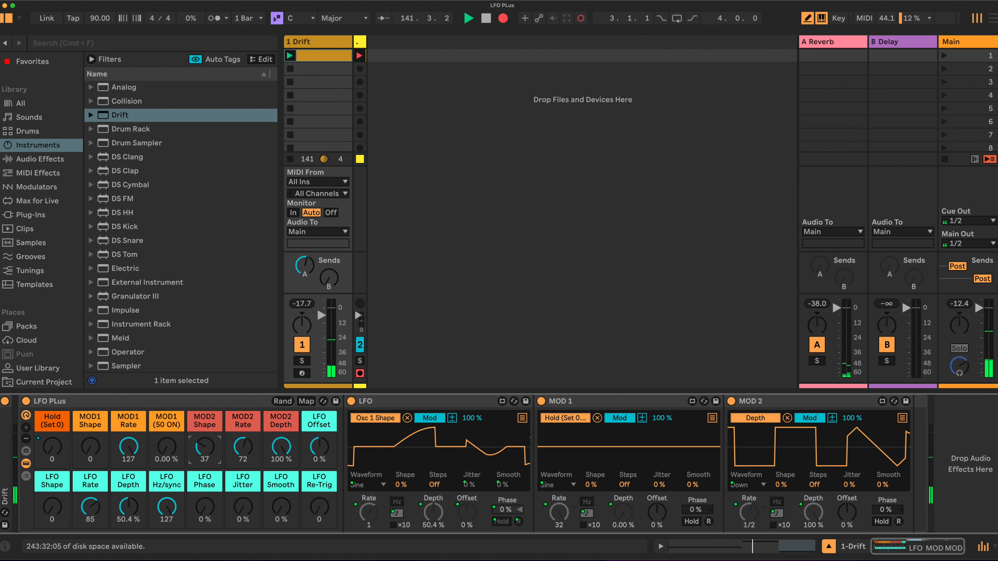
left_click_drag(243, 447, 243, 463)
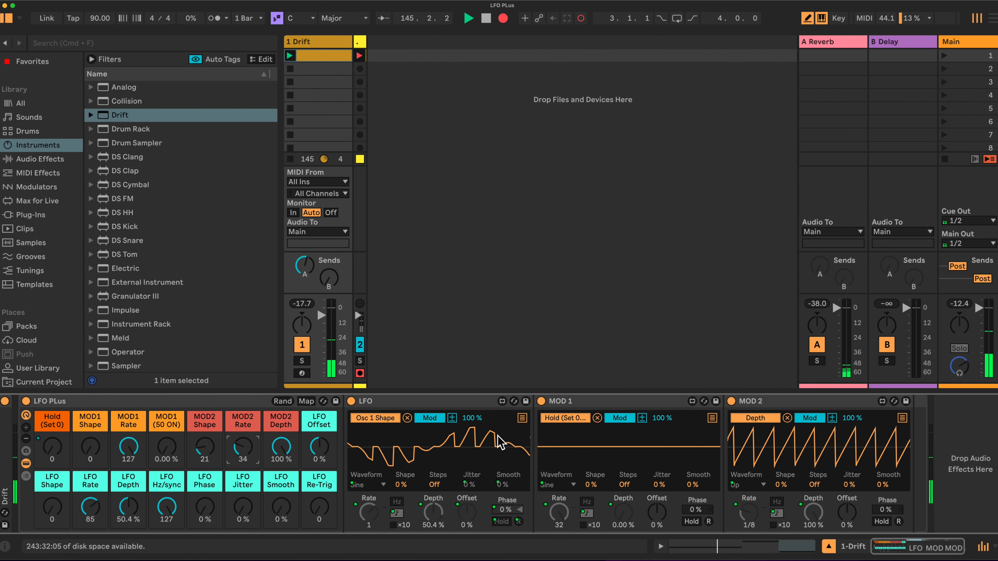
left_click_drag(91, 507, 91, 523)
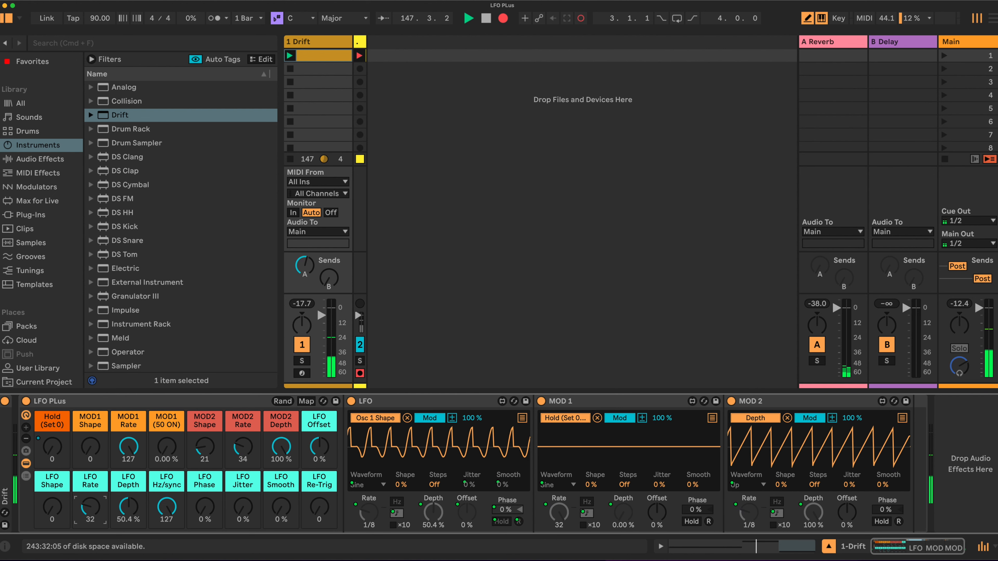
left_click_drag(94, 502, 93, 500)
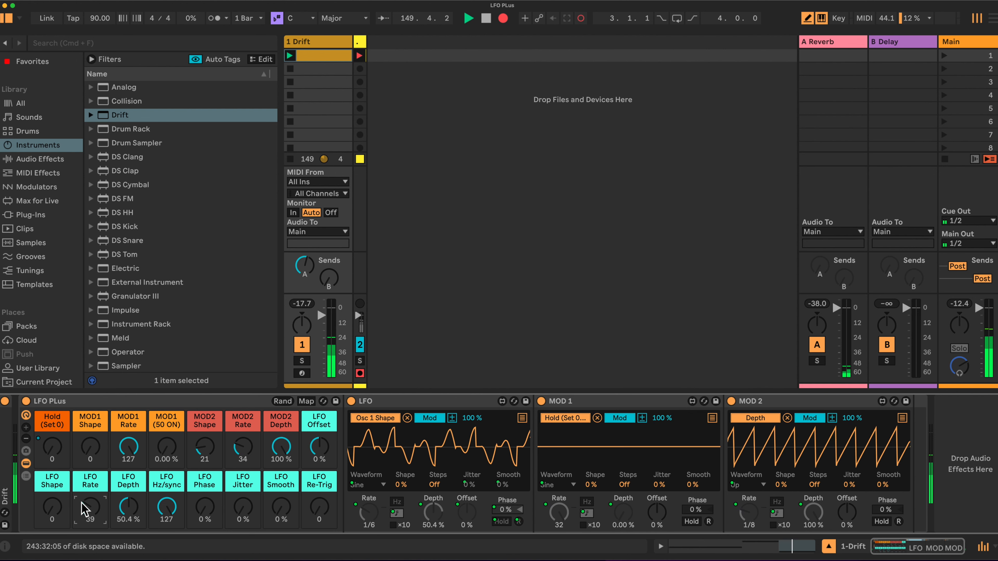
left_click_drag(90, 506, 90, 488)
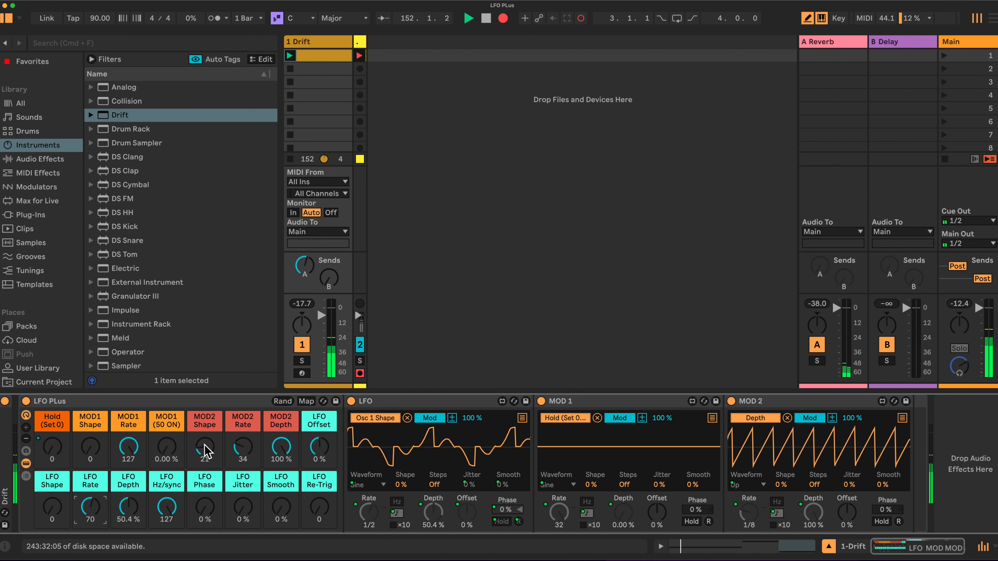
left_click_drag(204, 448, 204, 432)
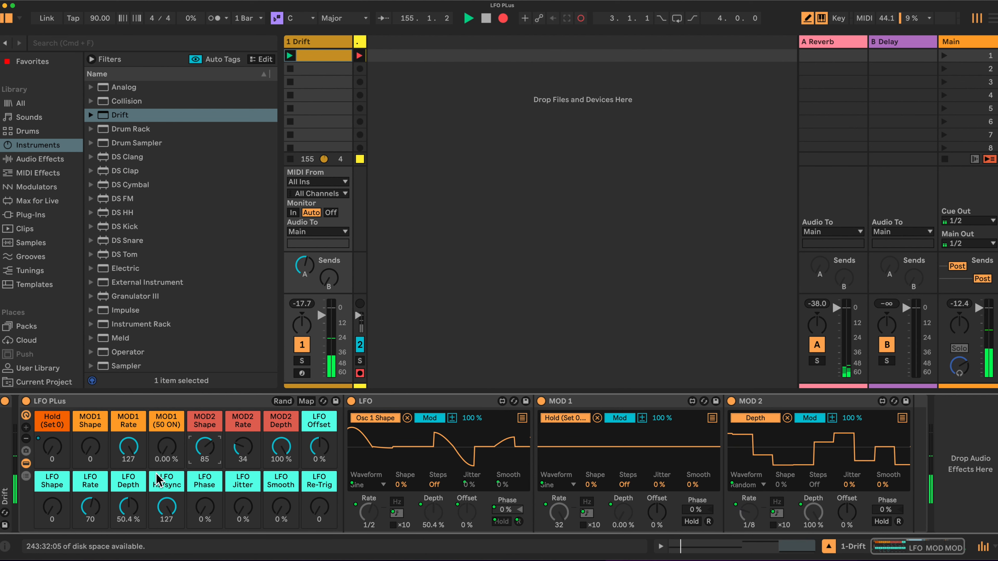
Turn MOD 1 to 100% depth, MOD1 Shape to 84 (random stepped), and MOD1 Rate to 38.
mouse_move(277, 449)
left_mouse_down()
mouse_move(277, 458)
mouse_move(277, 448)
left_mouse_up()
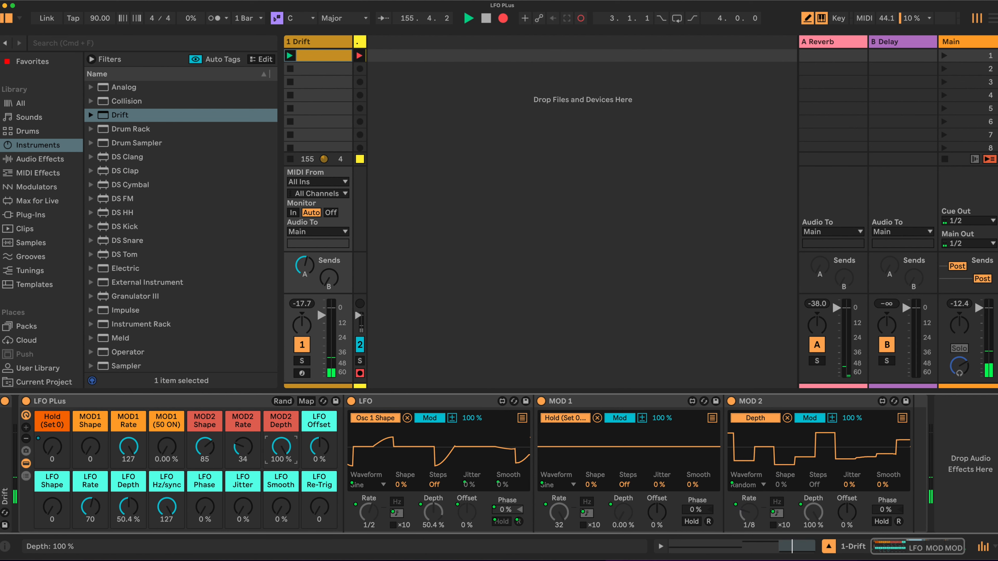
left_click_drag(165, 452, 165, 385)
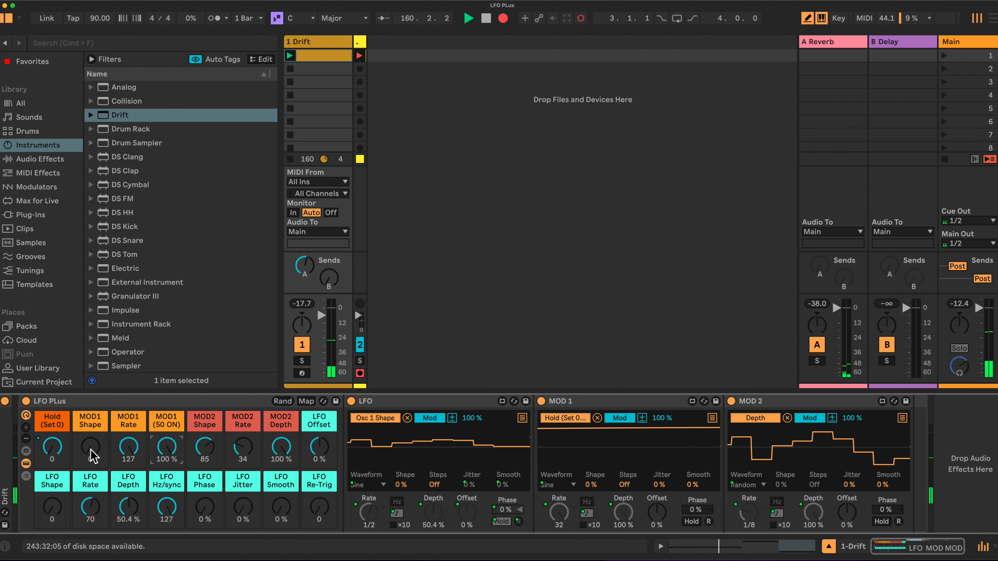
left_click_drag(90, 446, 90, 415)
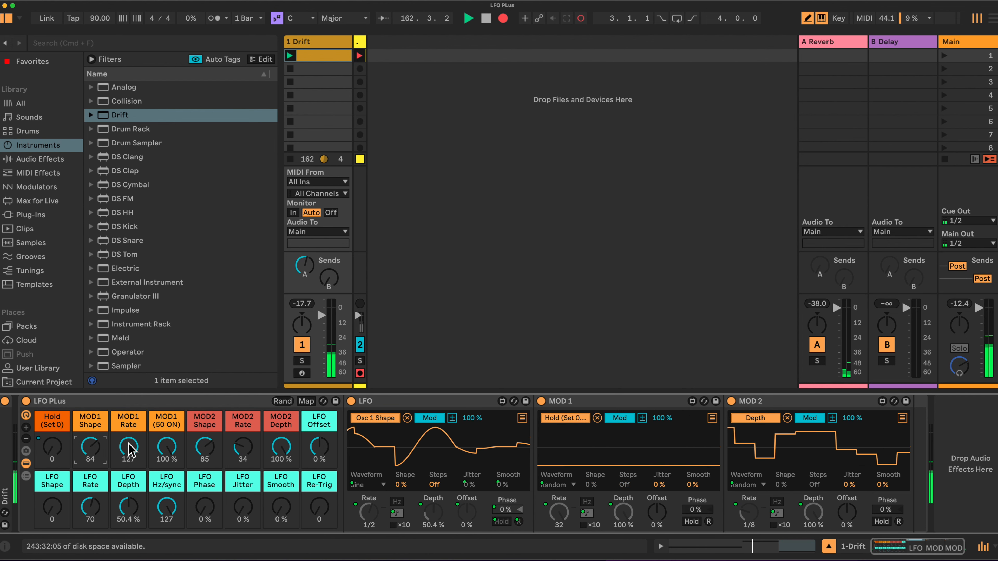
mouse_move(128, 446)
left_mouse_down()
mouse_move(128, 466)
mouse_move(131, 450)
left_mouse_up()
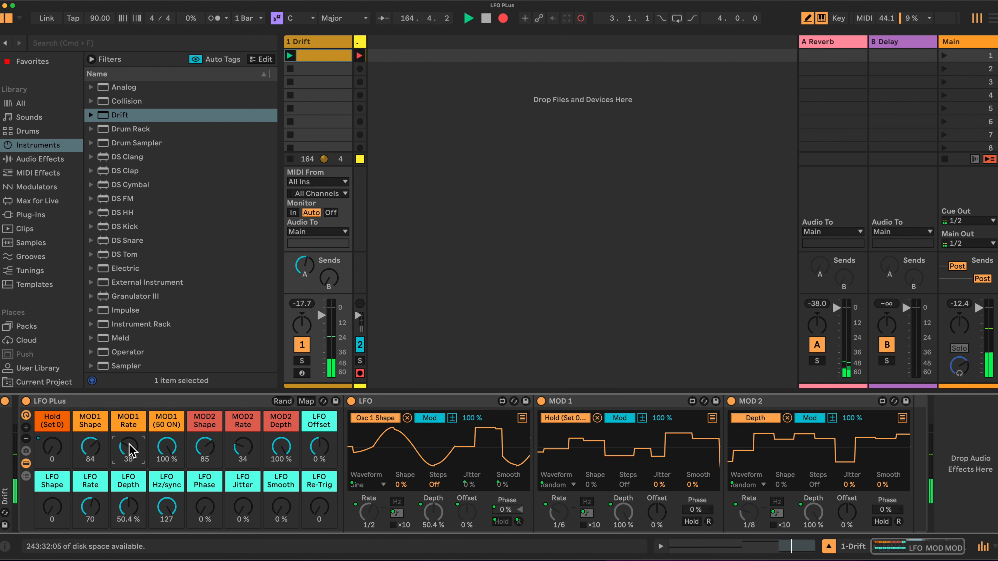
Set MOD2 Rate to 16 (1/24) and the LFO Rate macro to 32 (1/8).
left_click(204, 448)
left_click_drag(243, 446, 243, 451)
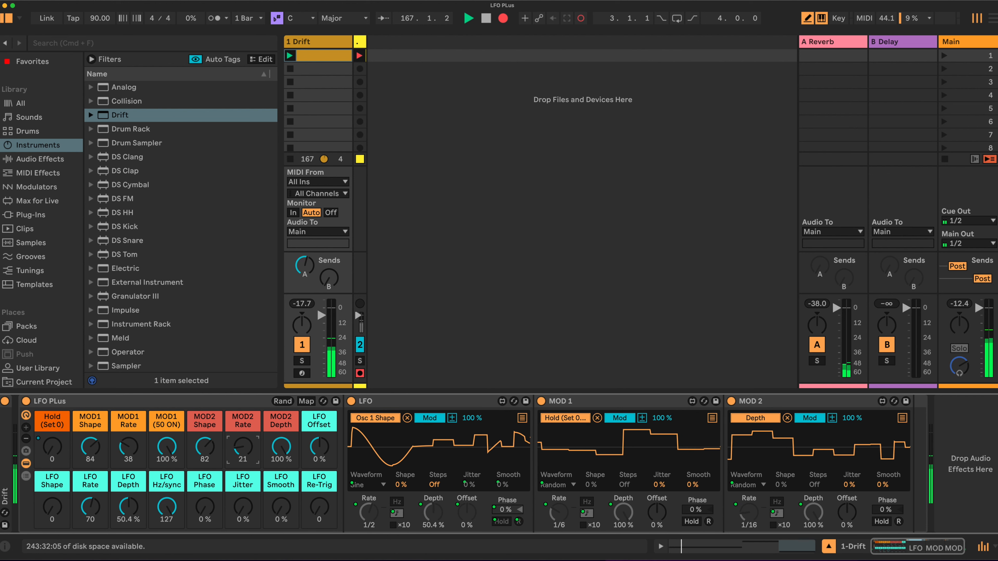
left_click(94, 510)
mouse_move(94, 510)
left_mouse_down()
mouse_move(94, 520)
mouse_move(95, 511)
left_mouse_up()
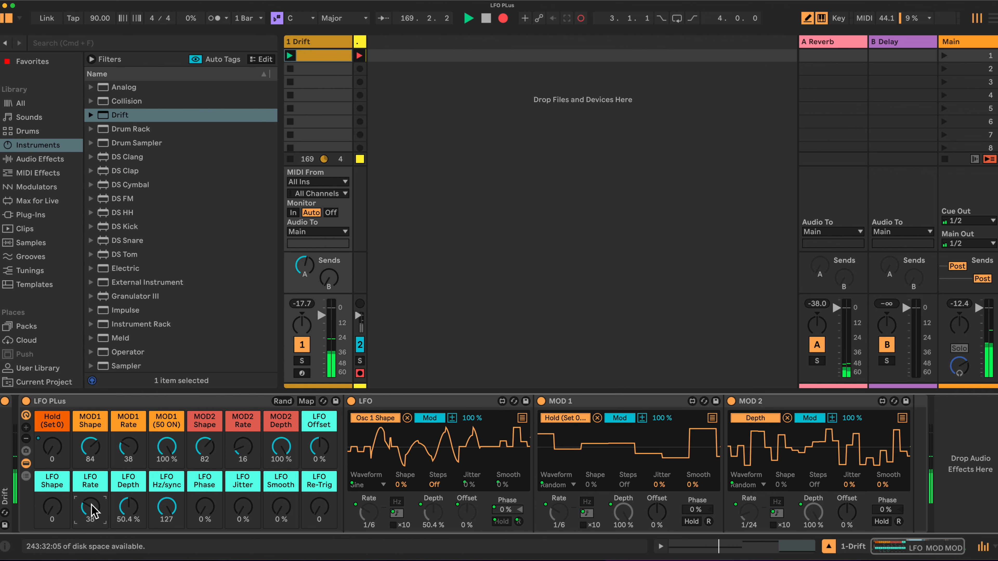
left_click_drag(94, 511, 95, 513)
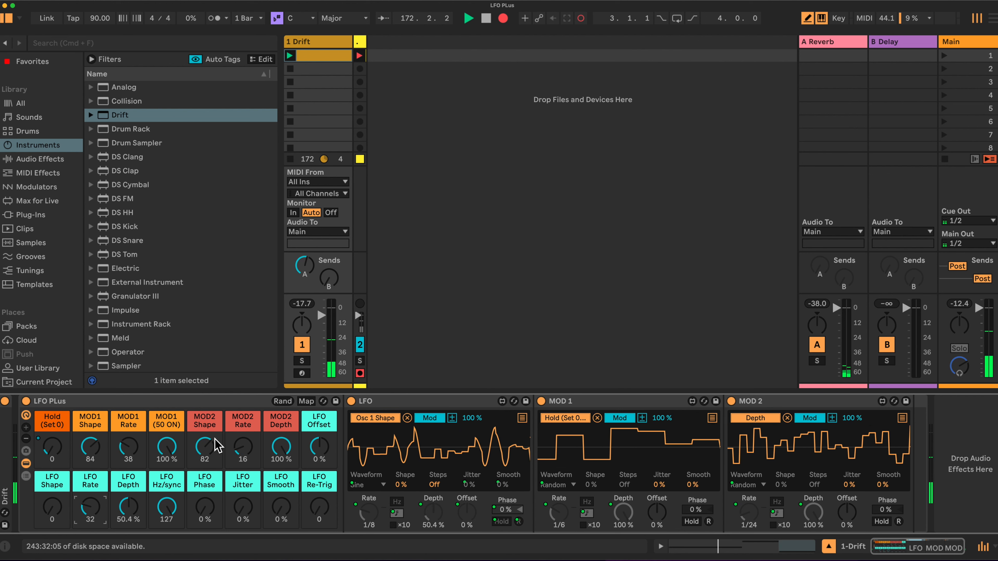
Adjust MOD 2's shape and rate, and return MOD 1 to a sine at 5/16 (Rate 55).
left_click_drag(205, 447, 205, 488)
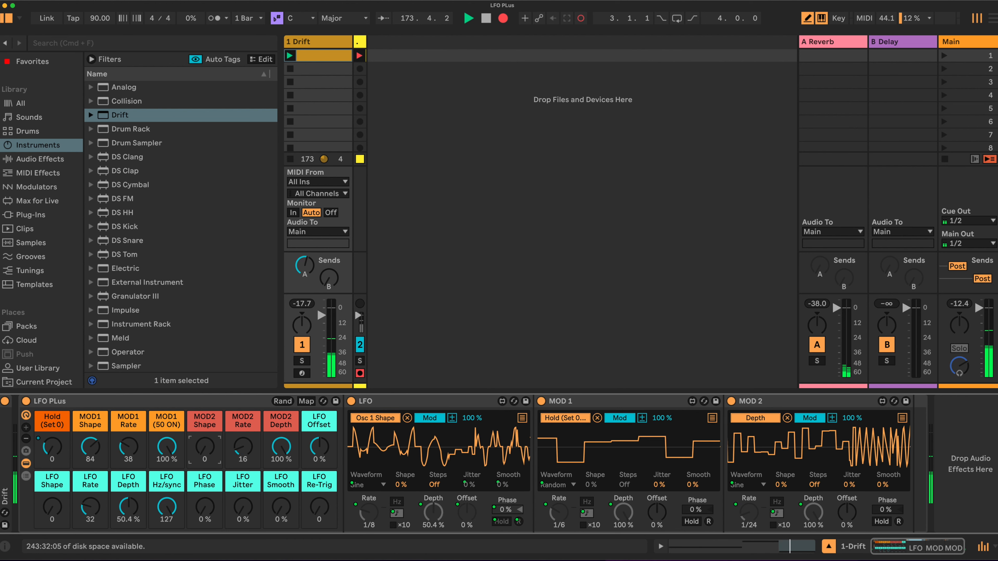
left_click_drag(243, 447, 243, 393)
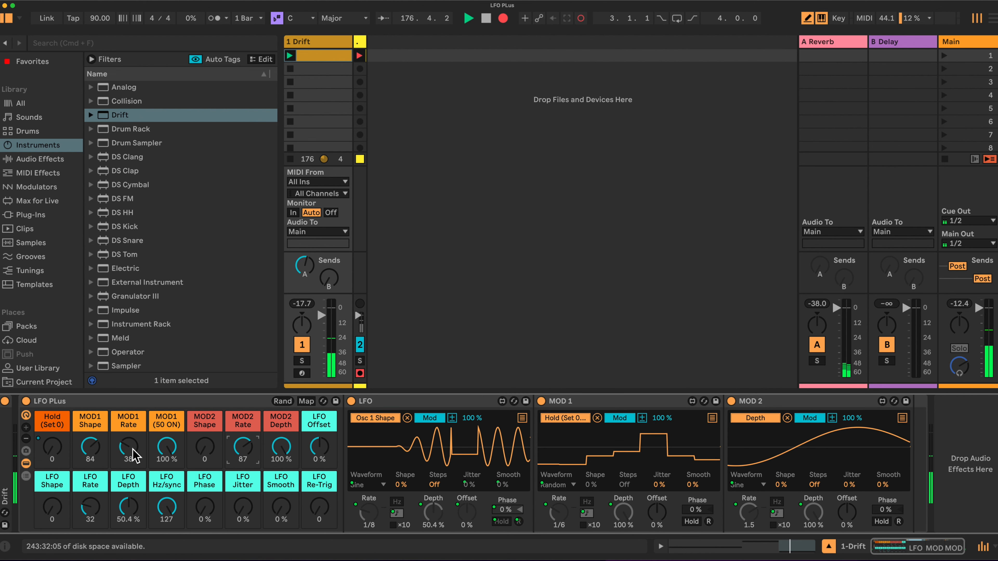
left_click_drag(123, 453, 123, 461)
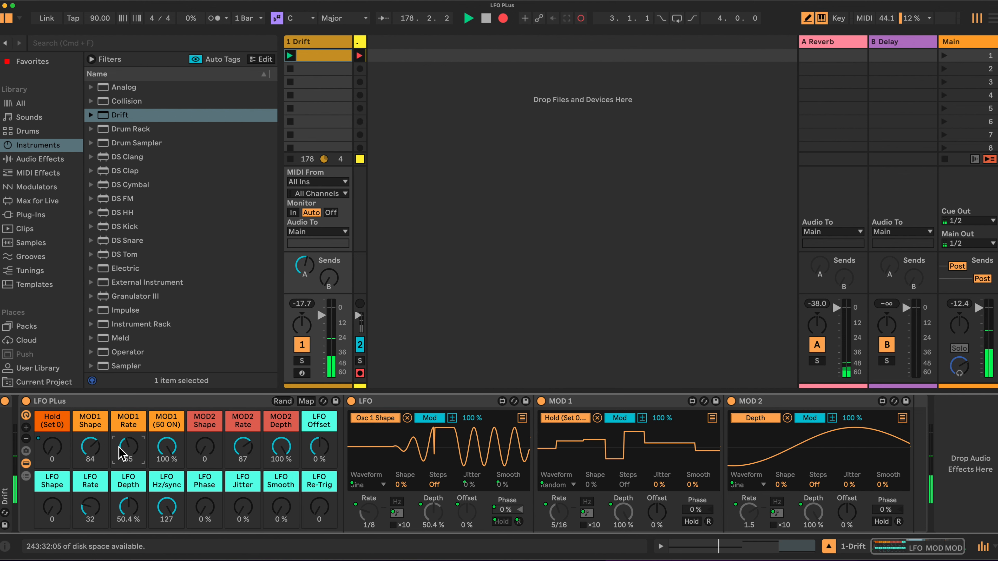
left_click(166, 447)
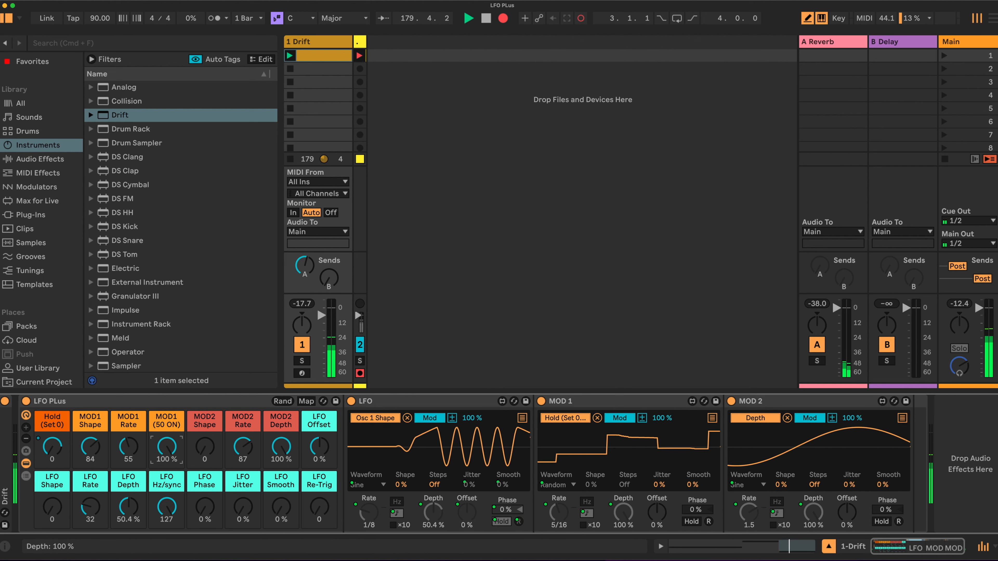
left_click_drag(193, 452, 193, 456)
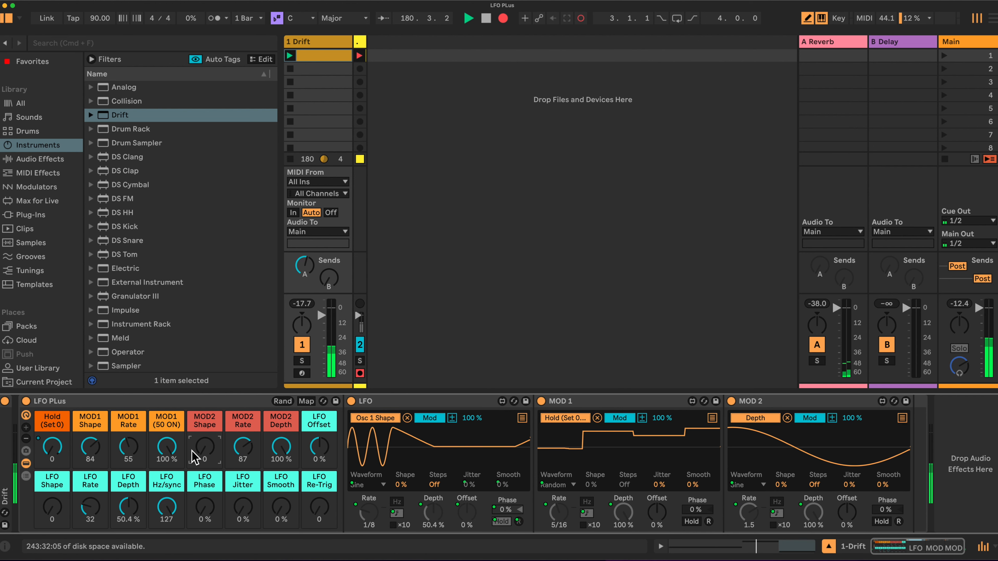
left_click_drag(92, 445, 92, 511)
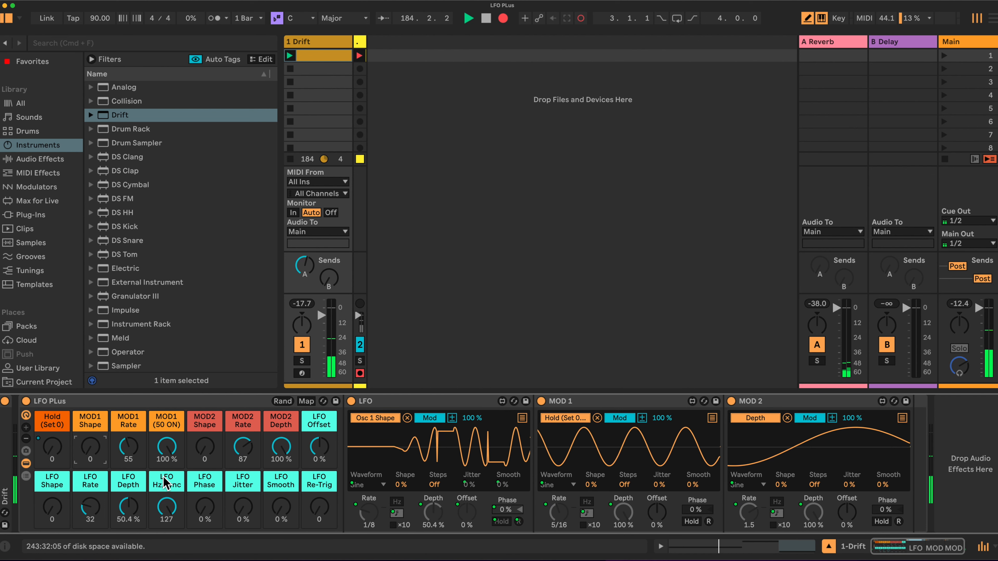
Set LFO Rate to 45, MOD 2's depth to 72.4%, and MOD 2 to a downward ramp.
left_click_drag(89, 516, 88, 508)
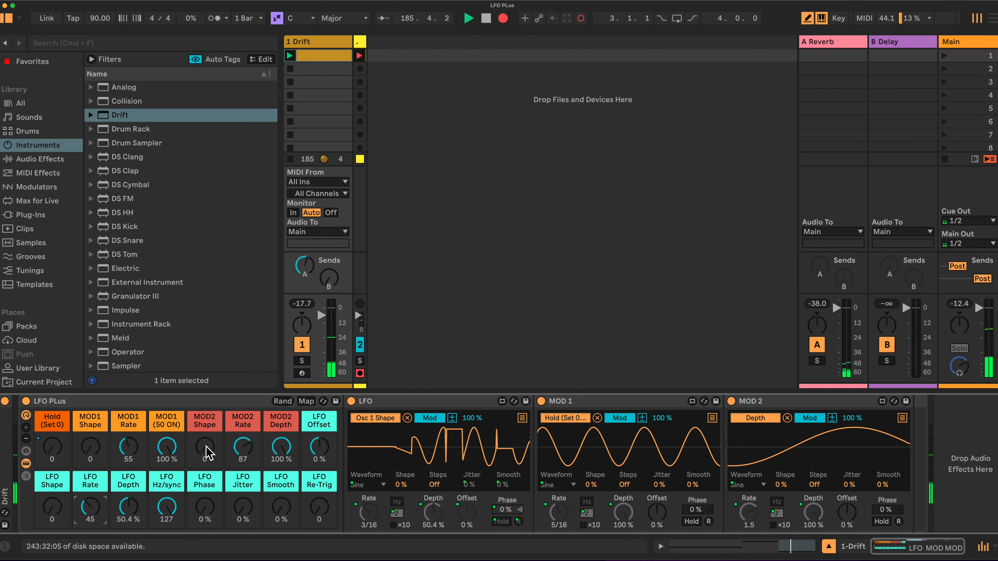
left_click_drag(280, 448, 280, 460)
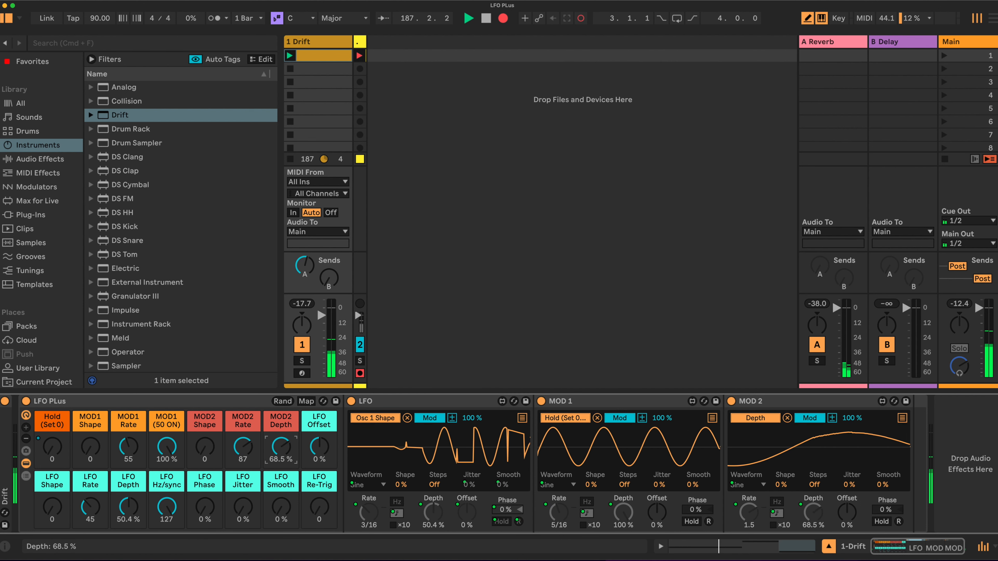
left_click_drag(280, 464, 280, 462)
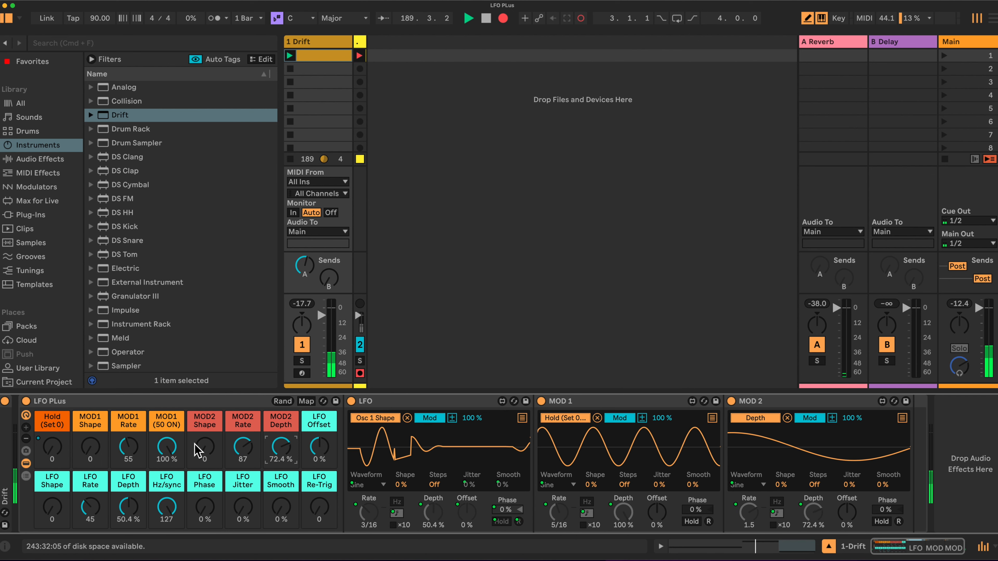
left_click_drag(206, 452, 205, 444)
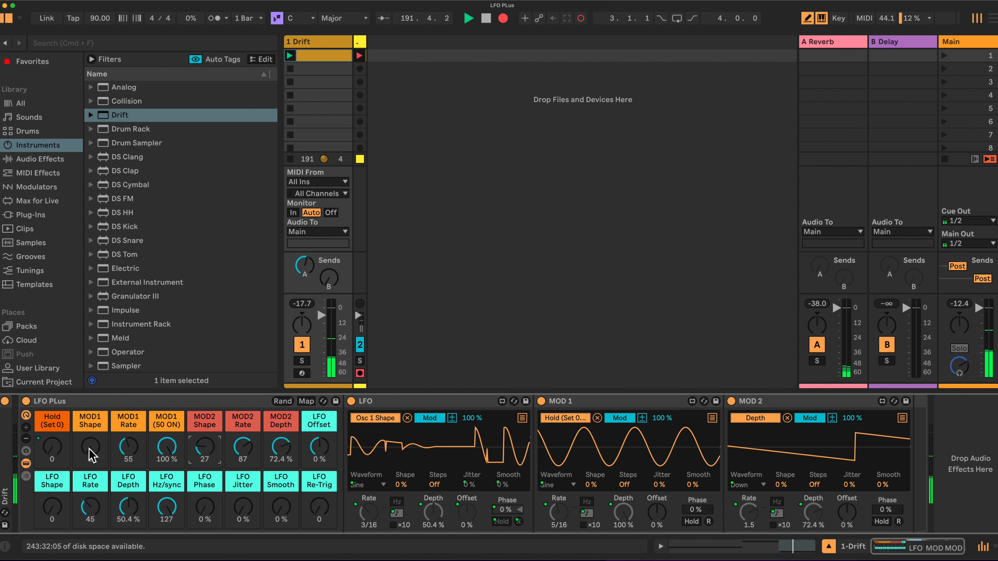
Make MOD 1 a 1/16 square wave, set MOD 2's rate to 1, and retune the LFO Rate to 1/8.
left_click_drag(89, 452, 90, 445)
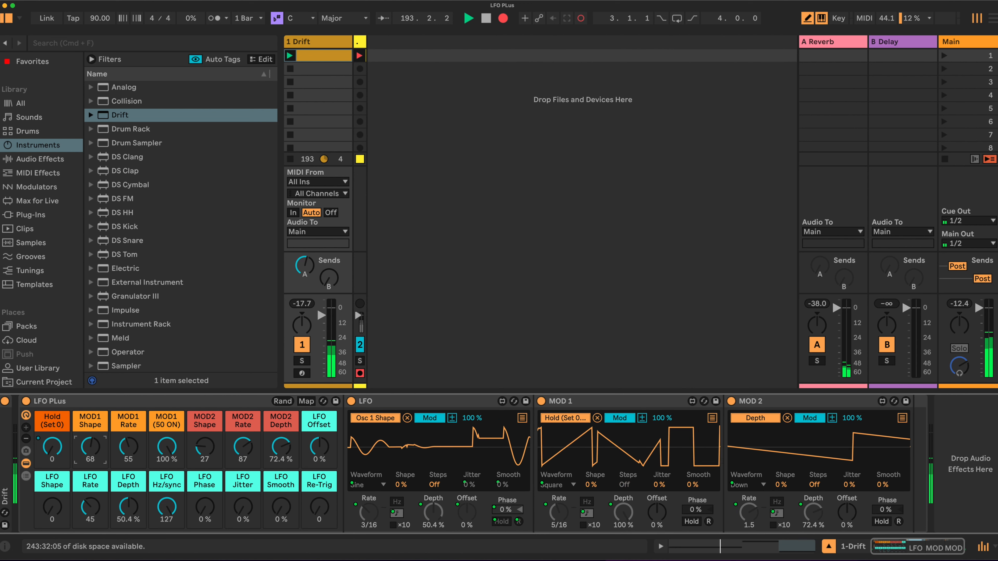
left_click(129, 451)
left_click_drag(128, 452, 129, 458)
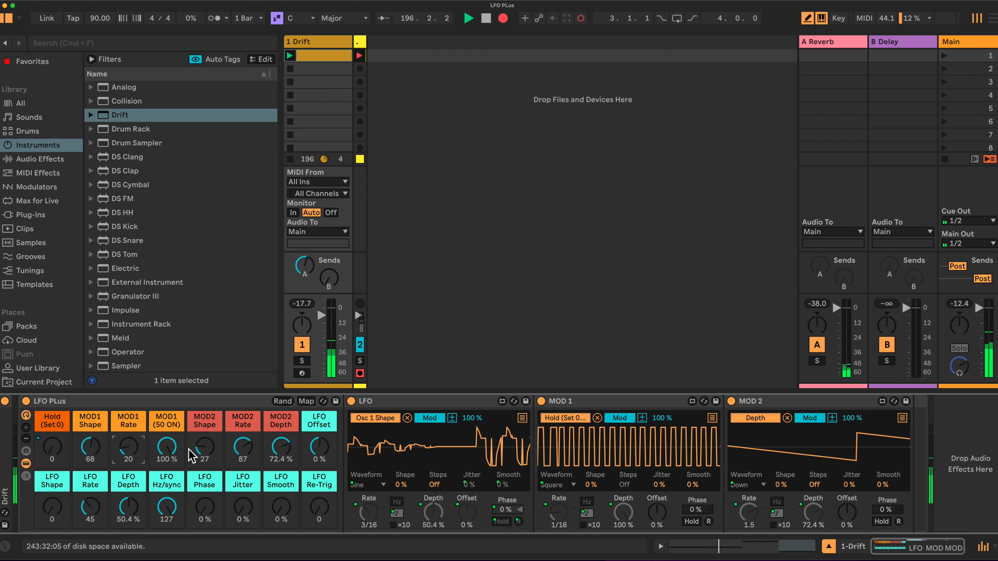
left_click_drag(93, 508, 90, 505)
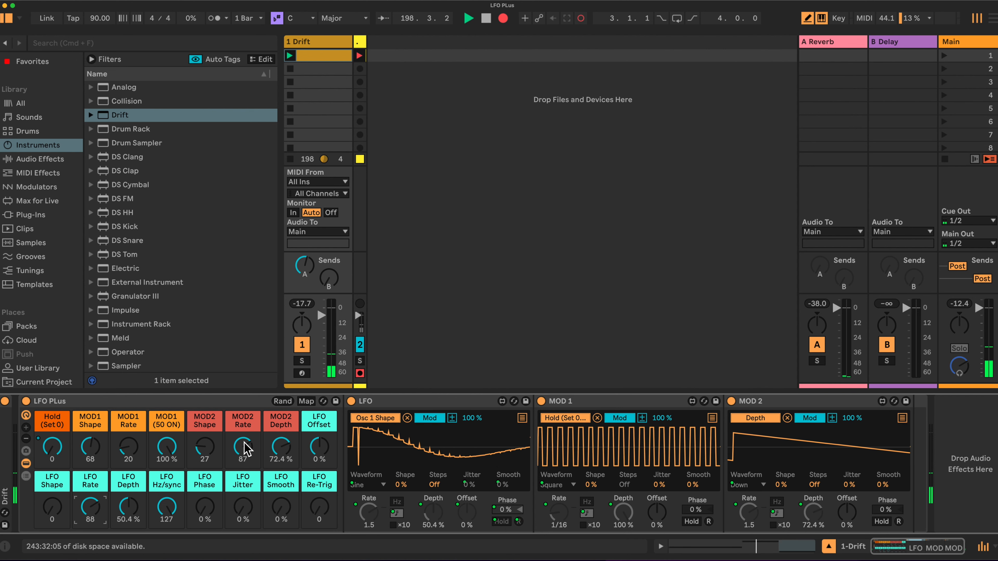
left_click_drag(242, 447, 243, 447)
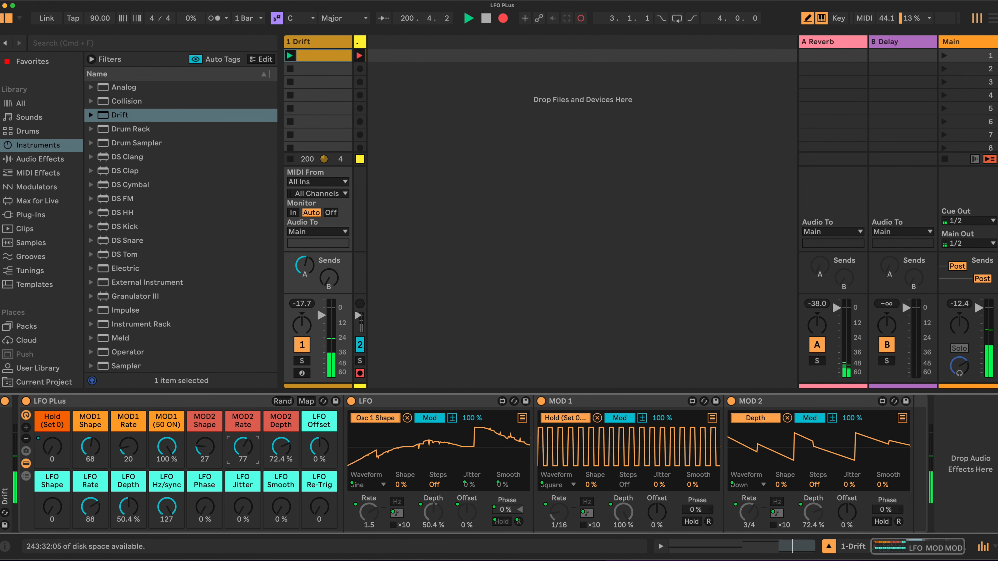
left_click_drag(243, 447, 243, 447)
left_click_drag(99, 503, 95, 509)
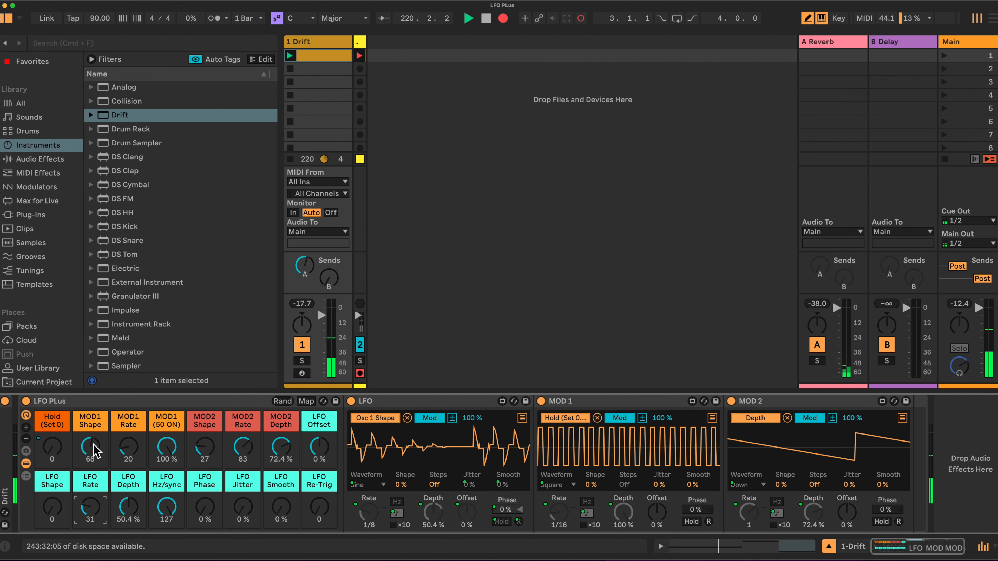
Randomize the rack's macros about ten times, nudging MOD1 Shape to square and LFO Rate to about 2.67 Hz between rolls.
left_click(281, 401)
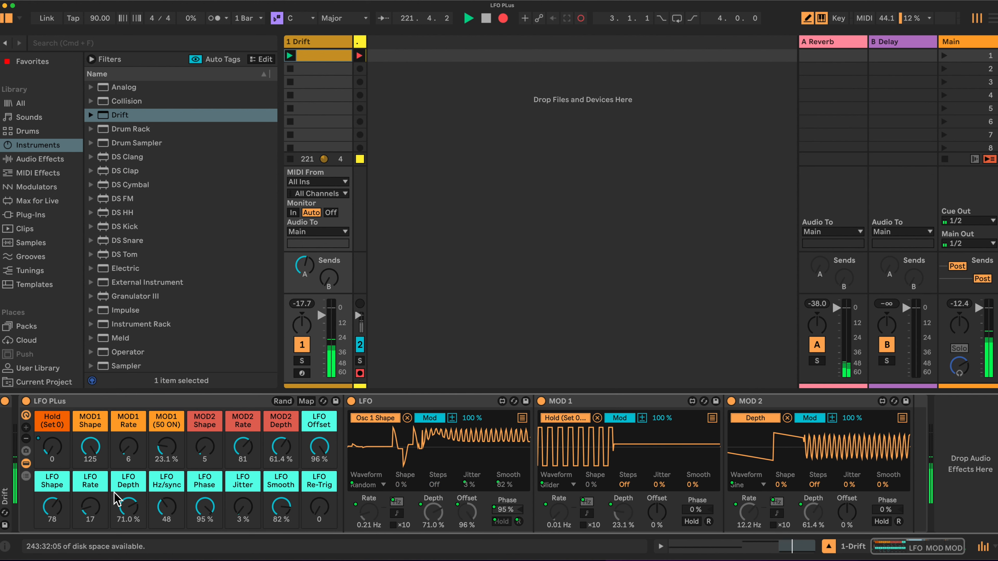
left_click(286, 401)
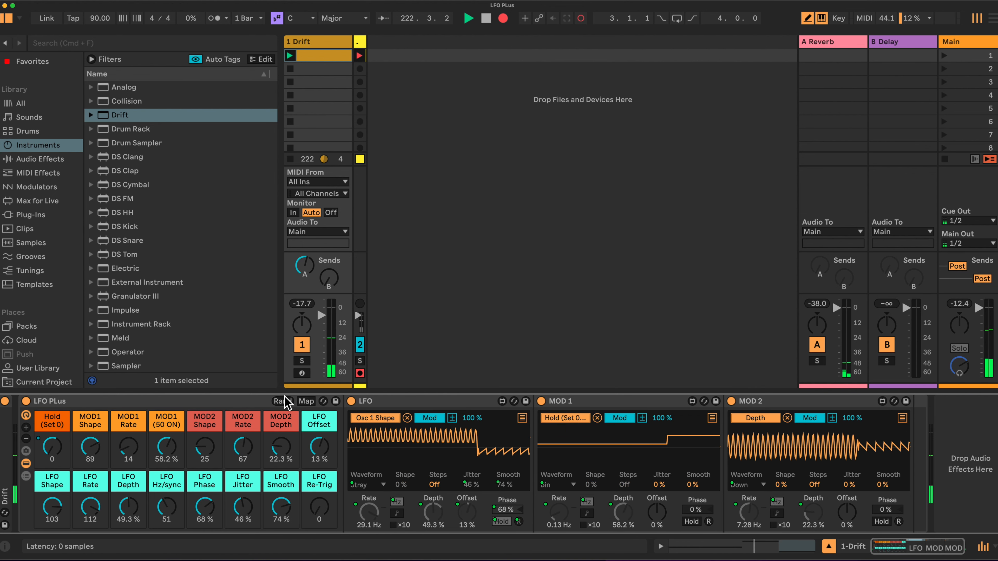
left_click(285, 401)
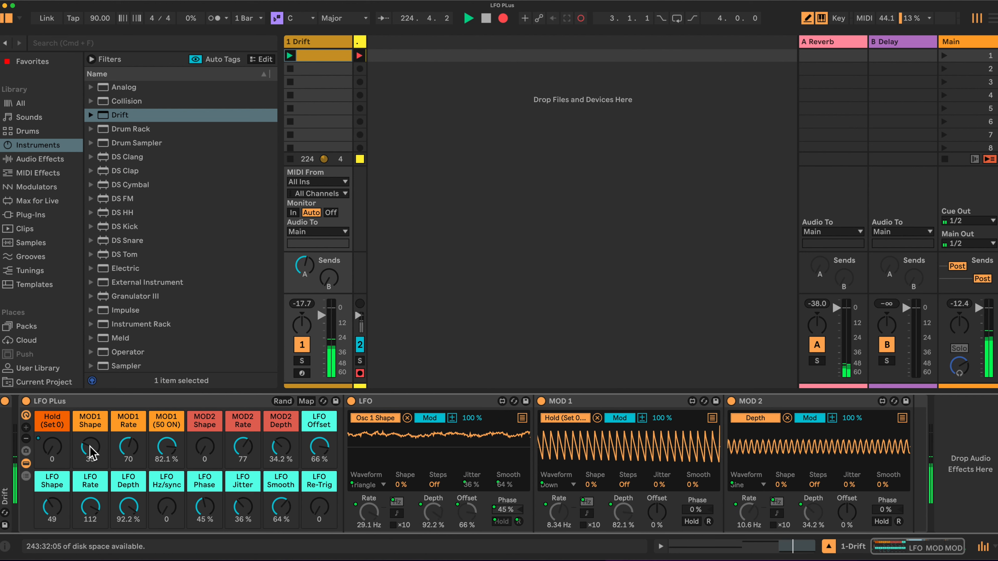
left_click_drag(90, 446, 90, 442)
left_click_drag(90, 507, 90, 545)
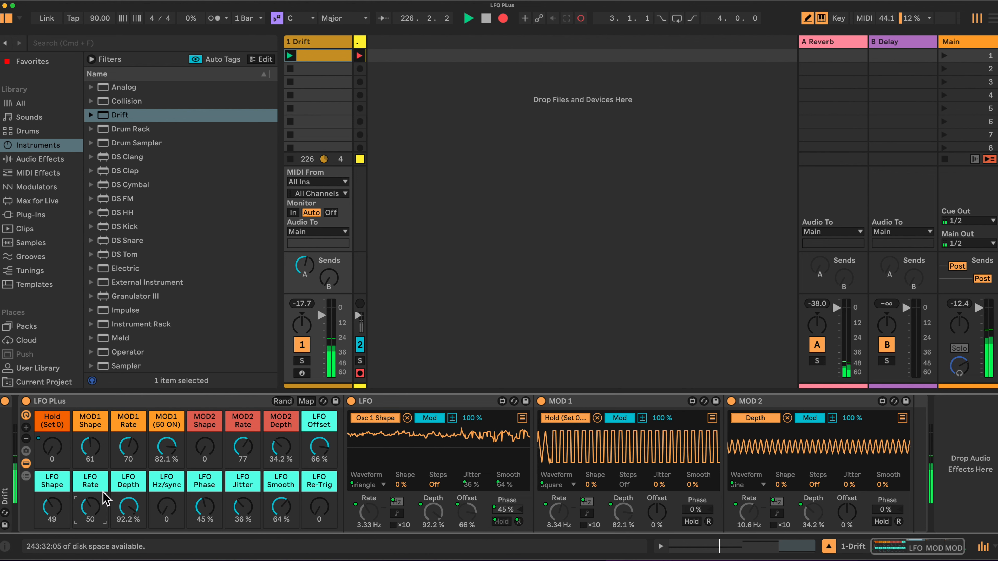
left_click(282, 401)
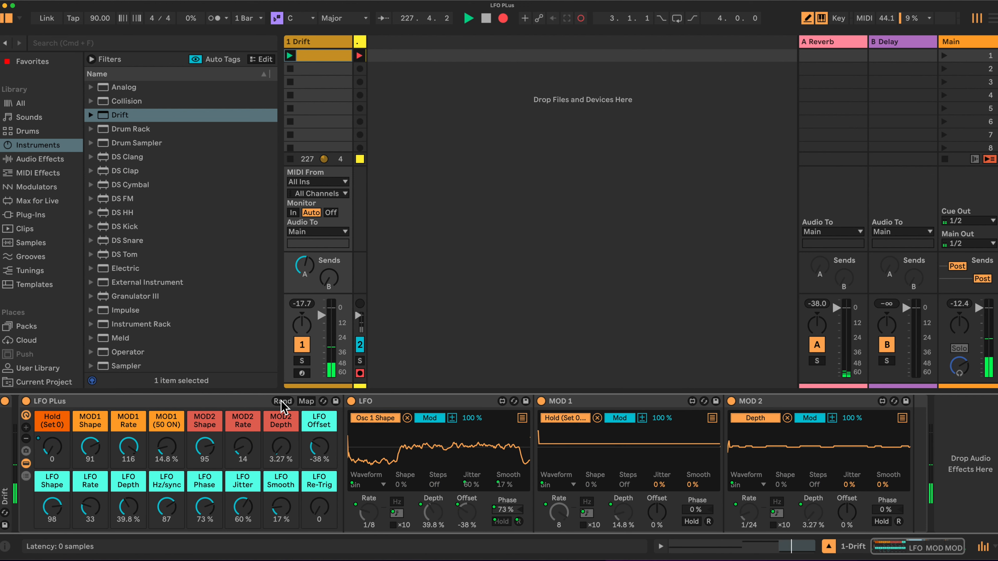
left_click(282, 401)
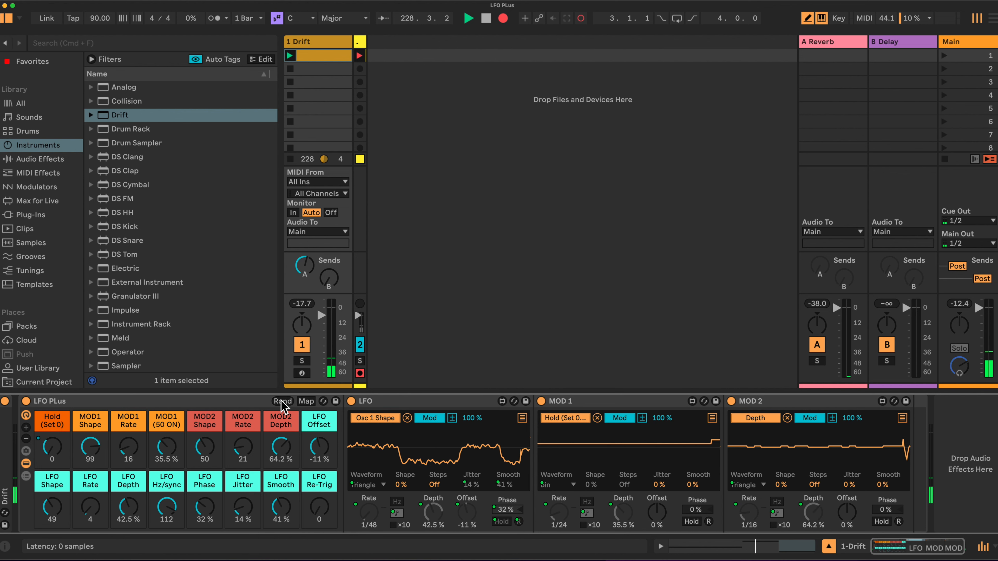
left_click(282, 402)
left_click_drag(90, 507, 90, 489)
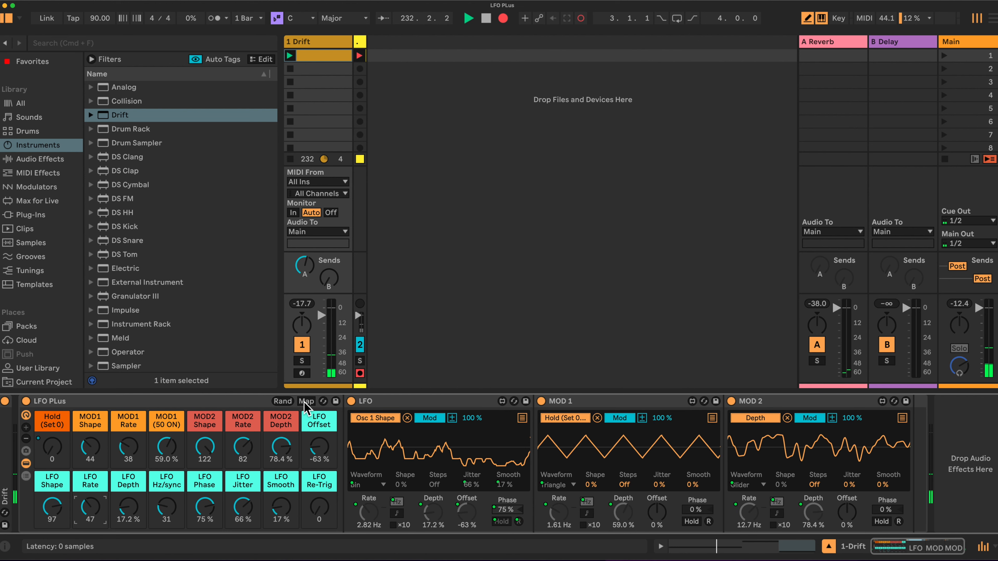
left_click(282, 402)
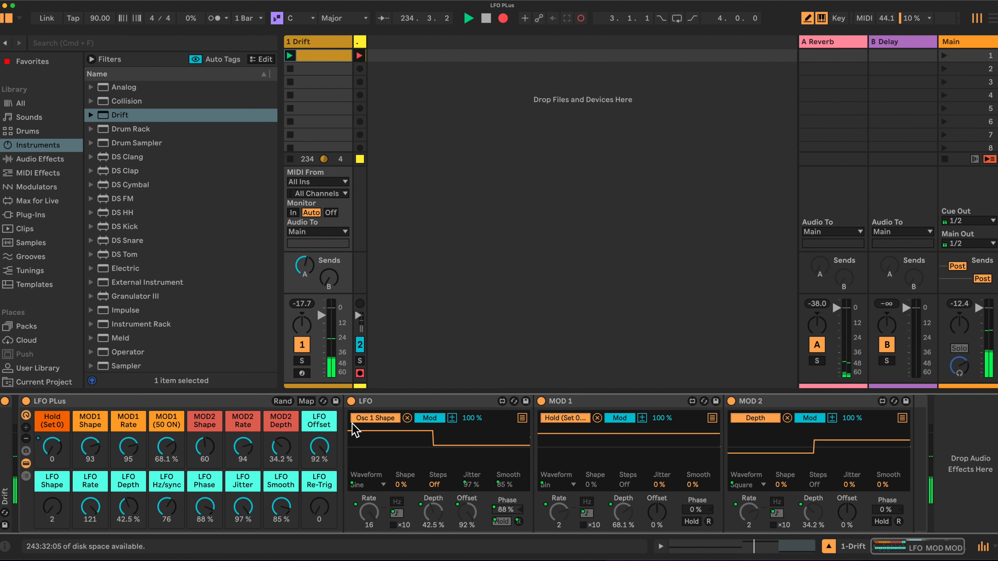
left_click(281, 402)
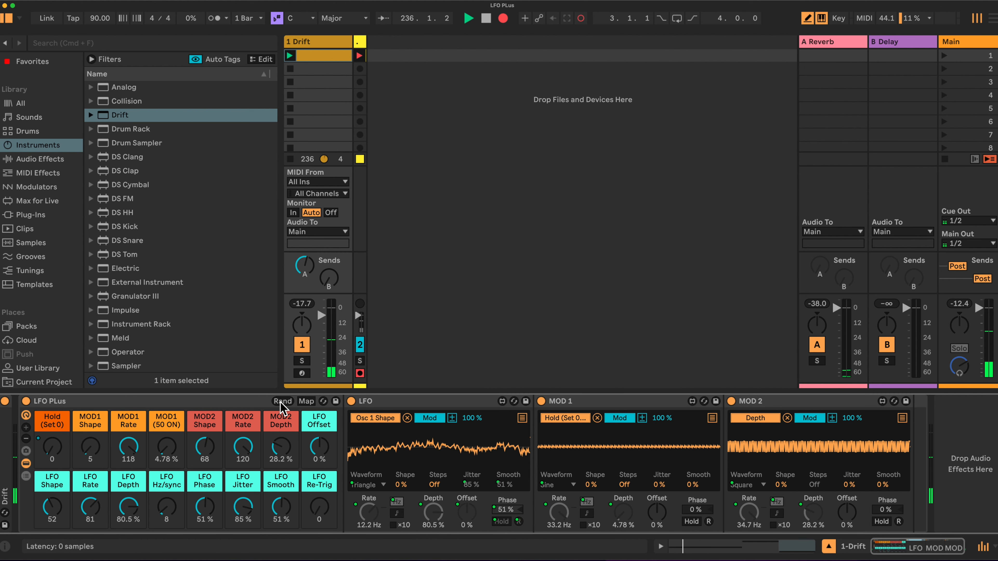
left_click(280, 401)
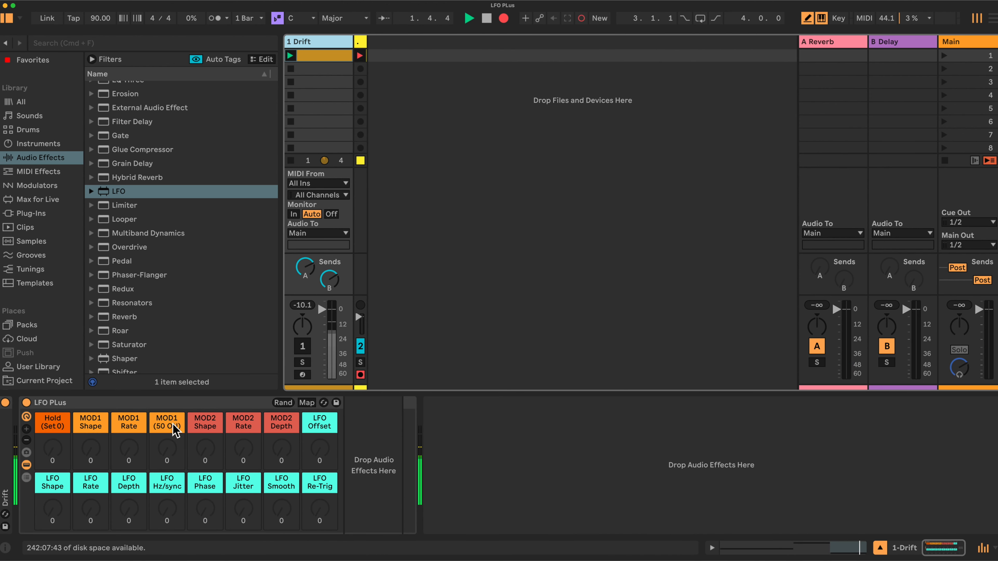
Shrink the LFO Plus rack to six visible macros, then grow it back to all sixteen.
scroll(163, 227, "up", 5)
scroll(163, 226, "up", 2)
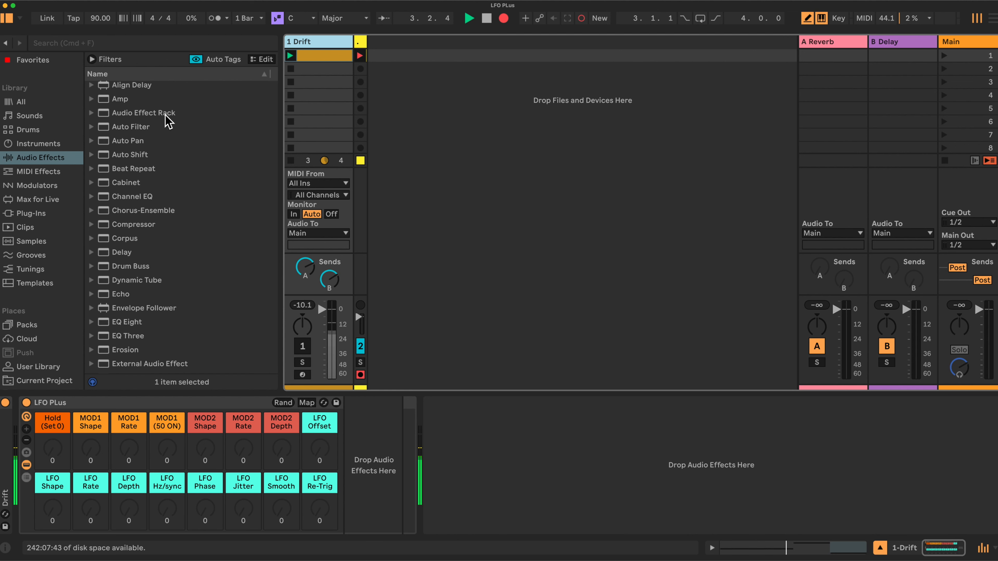
left_click(26, 441)
left_click(26, 440)
left_click(27, 440)
left_click(26, 441)
left_click(27, 440)
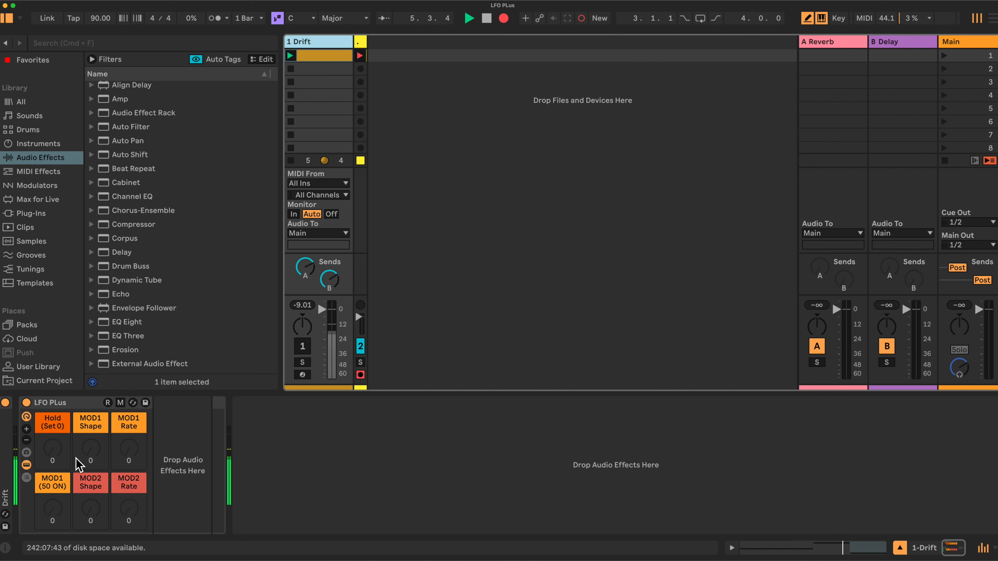
left_click(26, 428)
left_click(26, 429)
left_click(27, 429)
left_click(27, 429)
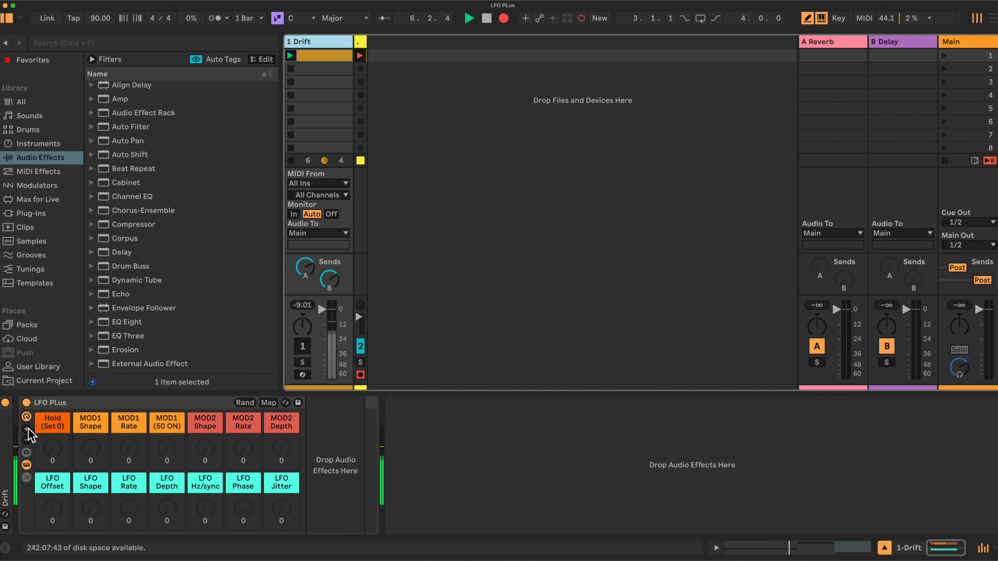
left_click(26, 429)
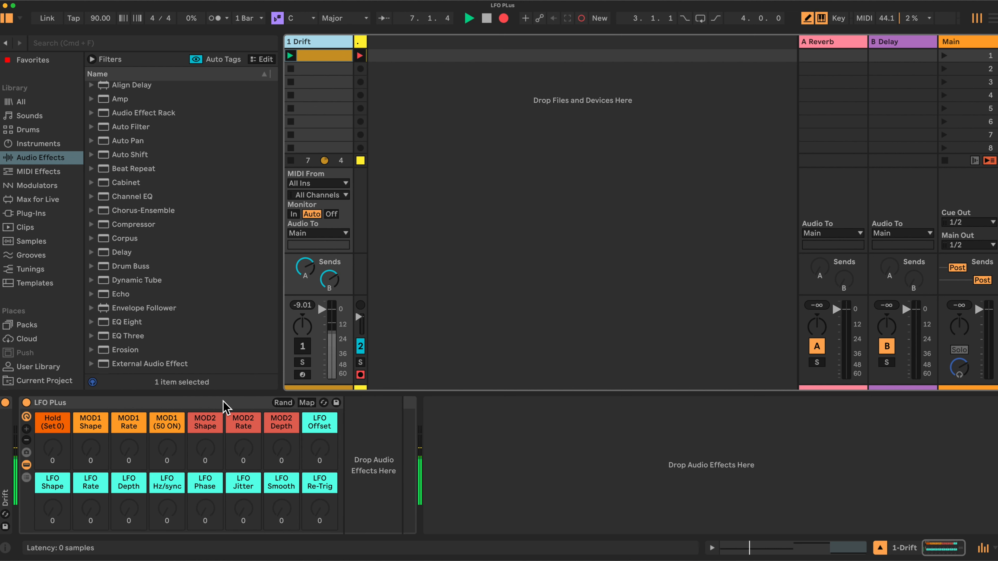
Unfold the Drift device to view its synth controls, then fold it again.
left_click(225, 409)
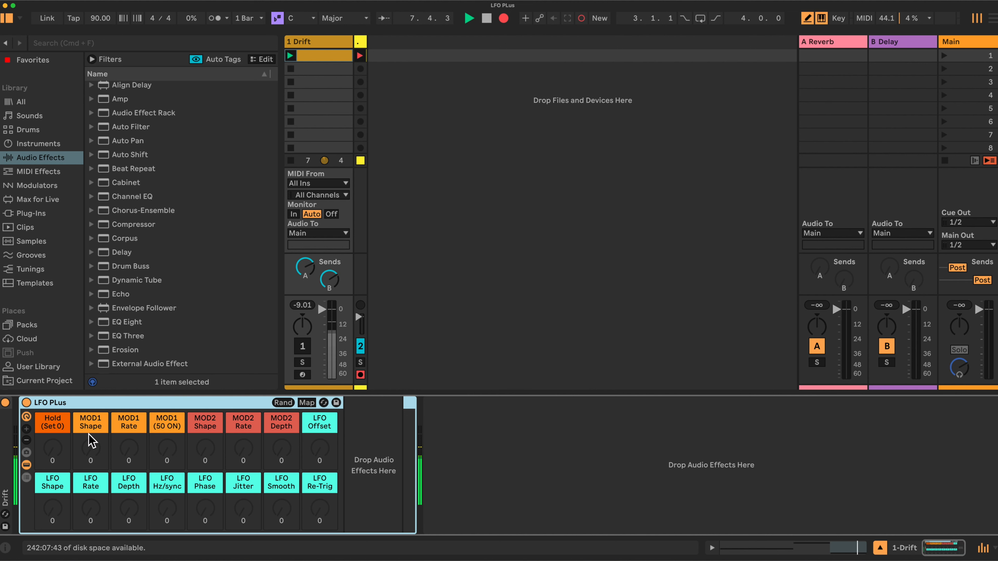
double_click(6, 444)
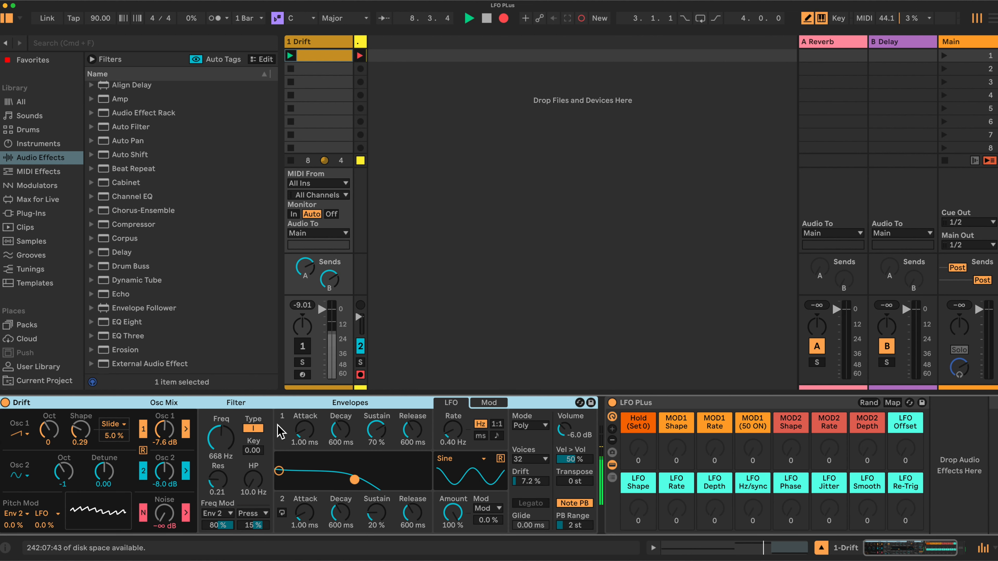
double_click(390, 405)
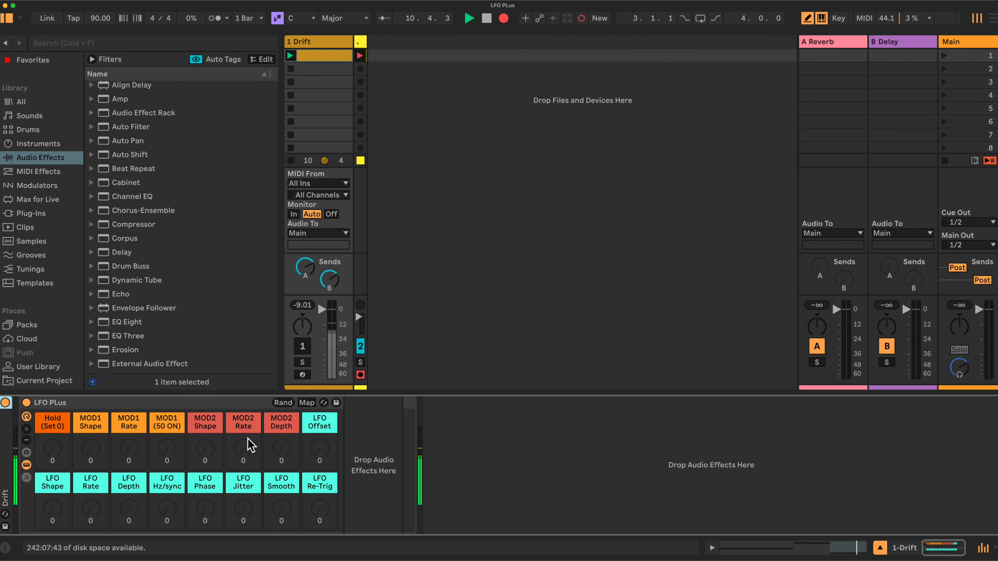
Insert three Audio Effects LFO devices in sequence after the LFO Plus rack, each a 1.00 Hz sine.
scroll(165, 221, "down", 5)
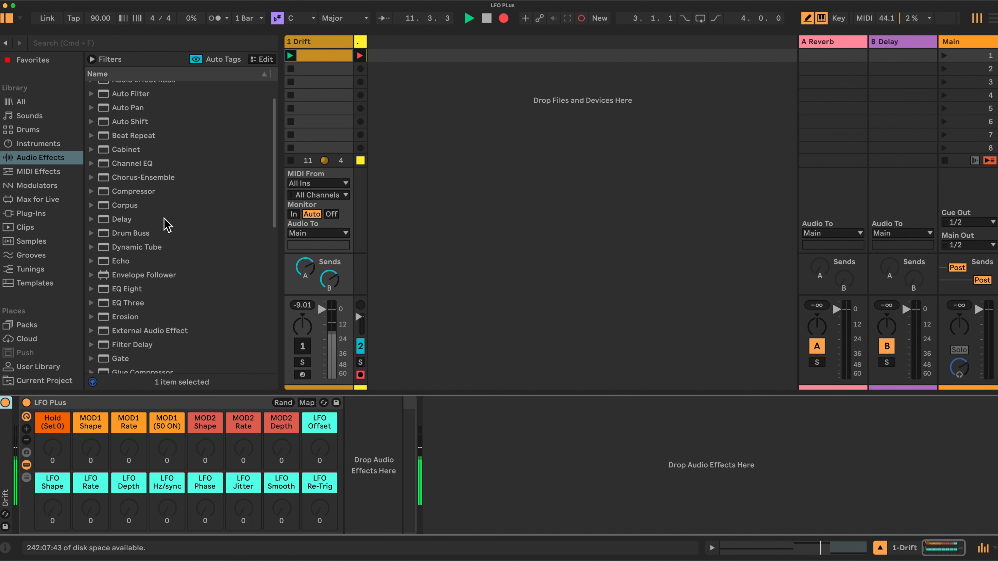
left_click_drag(136, 285, 377, 476)
left_click_drag(116, 280, 355, 462)
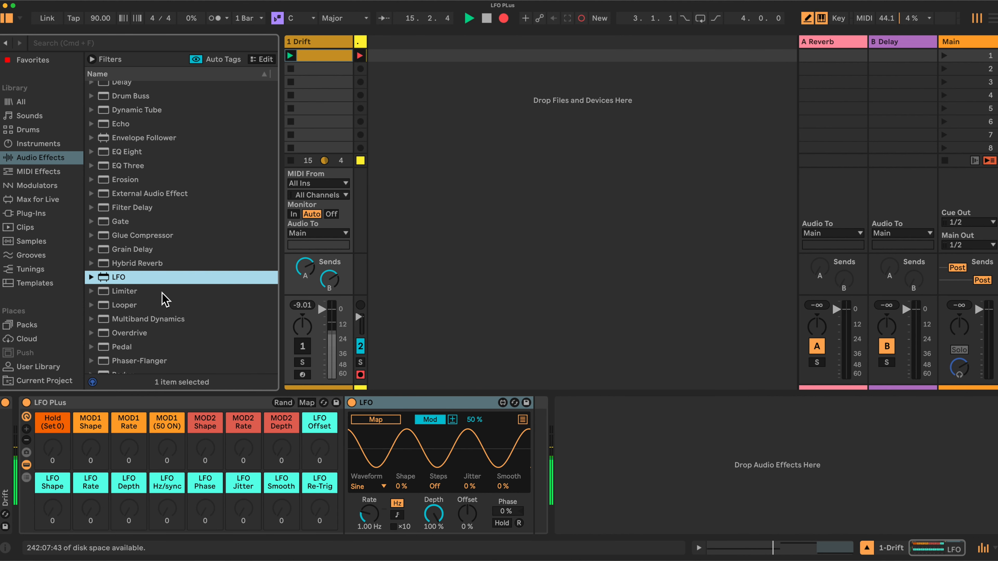
left_click_drag(114, 277, 352, 434)
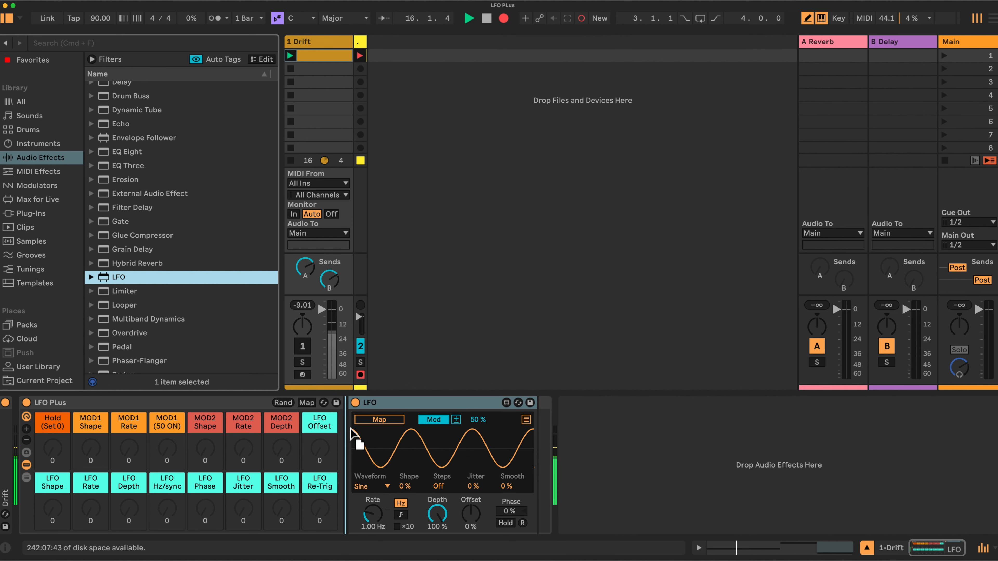
left_click_drag(495, 452, 537, 457)
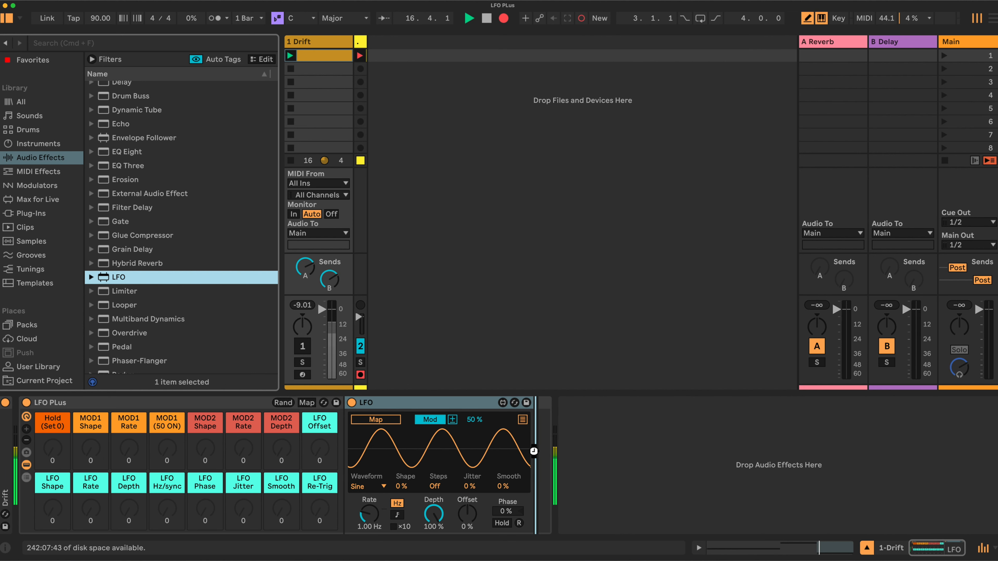
left_click_drag(109, 277, 725, 453)
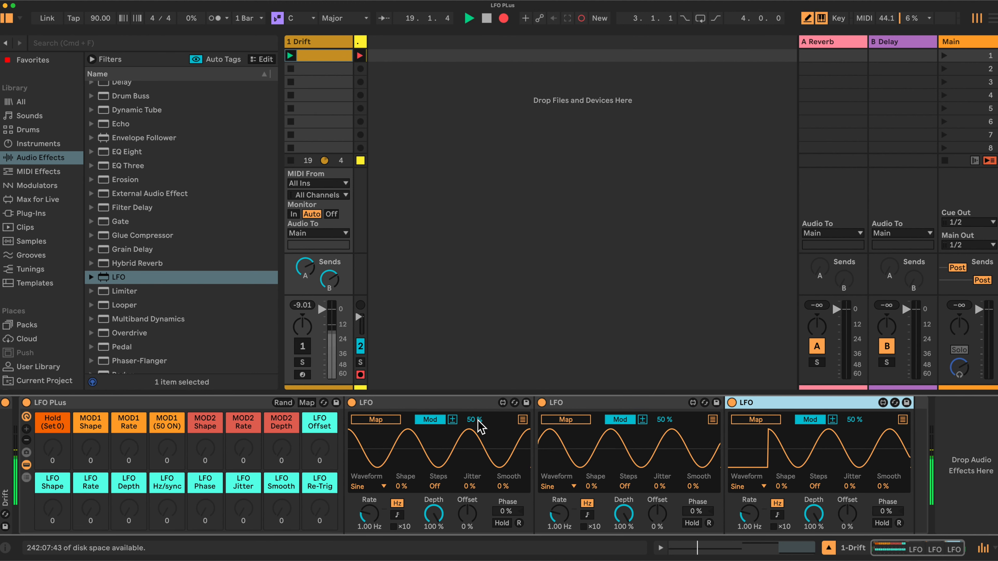
Rename the second LFO device to MOD1.
right_click(562, 405)
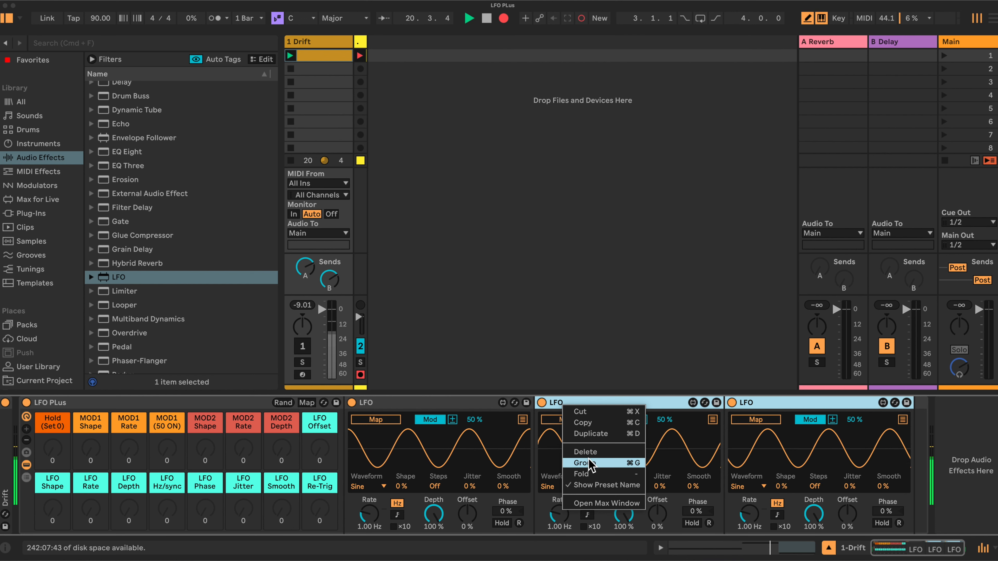
left_click(511, 402)
left_click(591, 403)
right_click(591, 405)
left_click(615, 451)
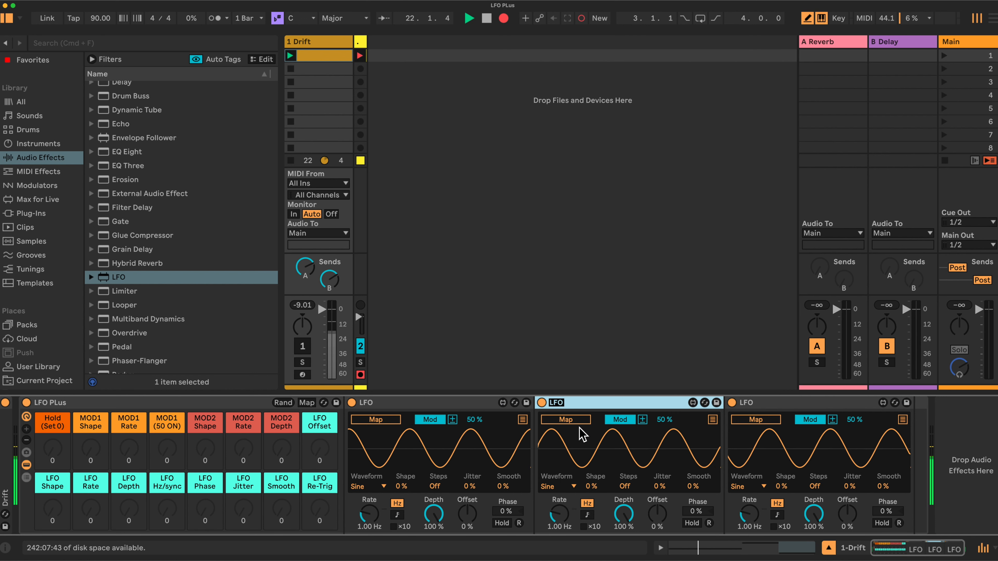
type("MOD1")
key("Return")
Rename the third LFO device to MOD2, then select the MOD1 and LFO devices.
left_click(746, 402)
right_click(755, 404)
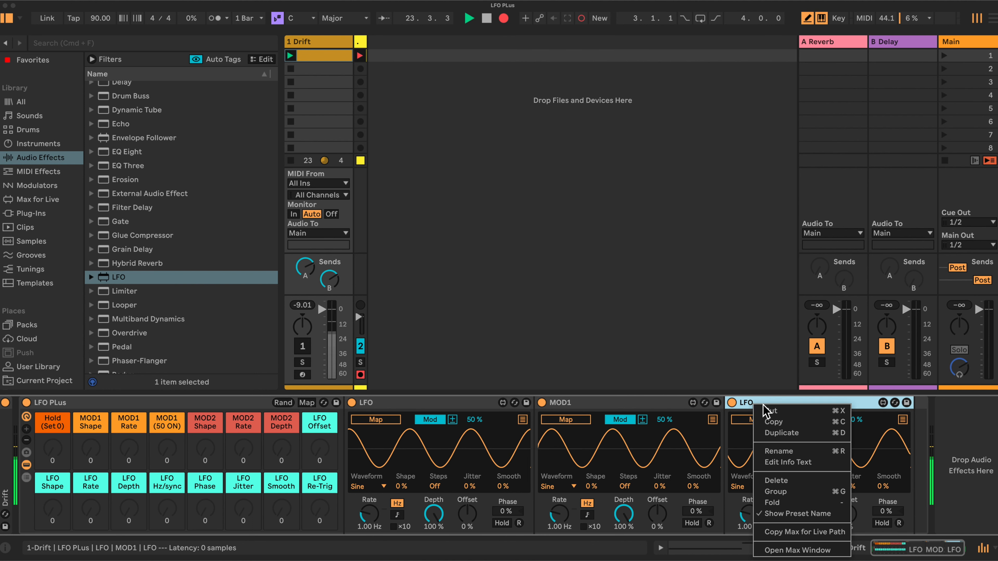
left_click(778, 451)
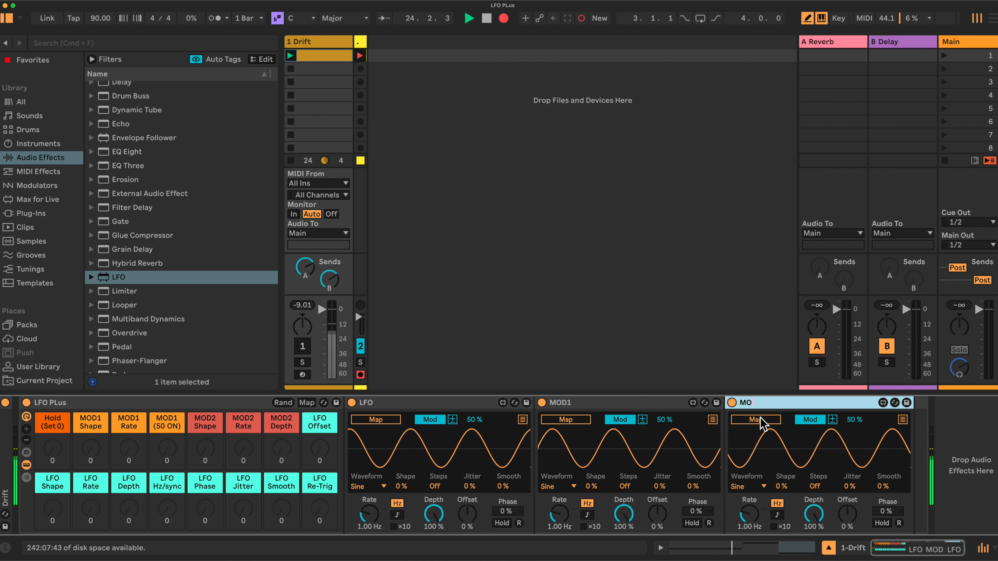
type("MOD2")
key("Return")
left_click(635, 405)
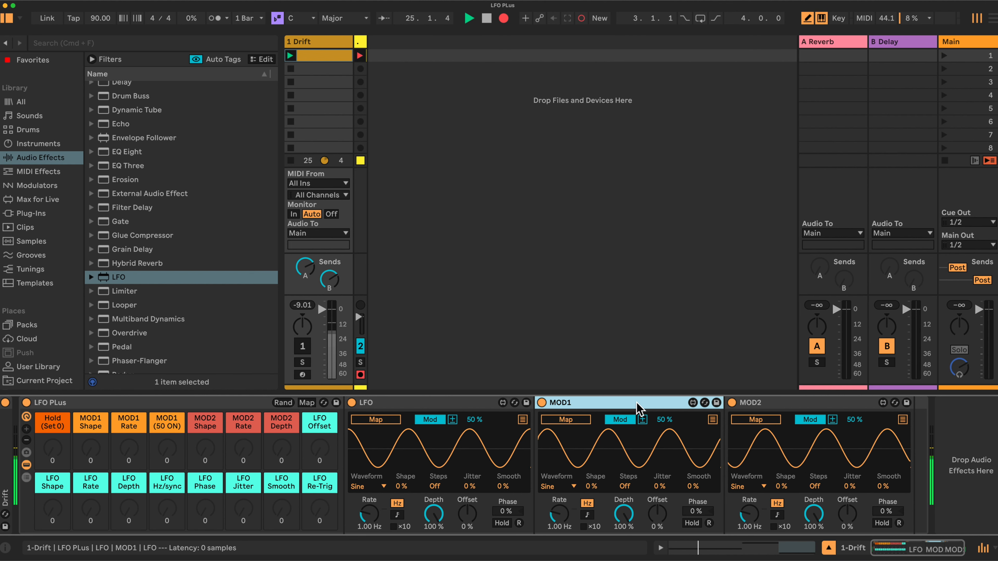
left_click(445, 405)
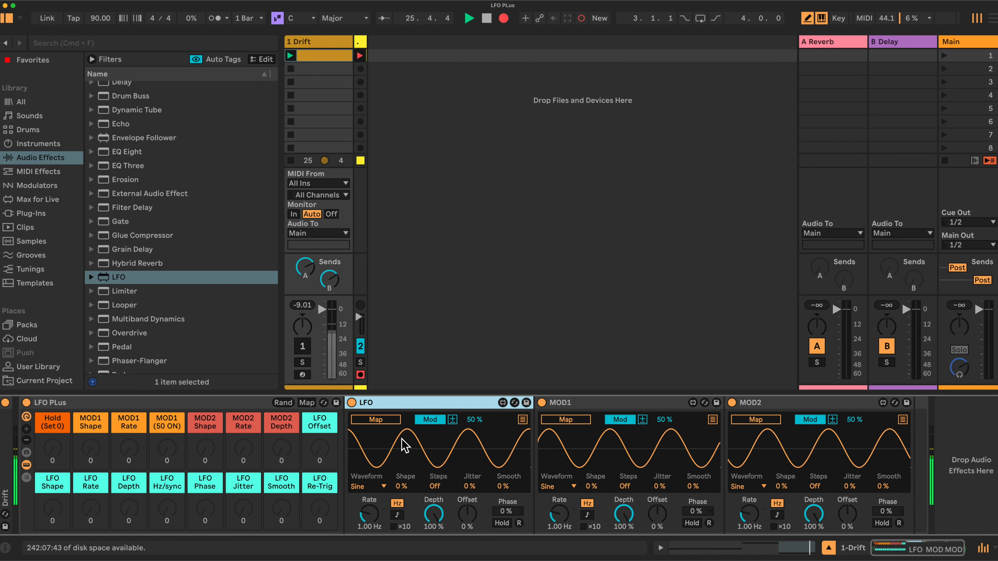
Set the LFO modulation to 100 %, turn on Hold, and map the Hold (Set 0) macro to it.
left_click_drag(470, 417, 470, 377)
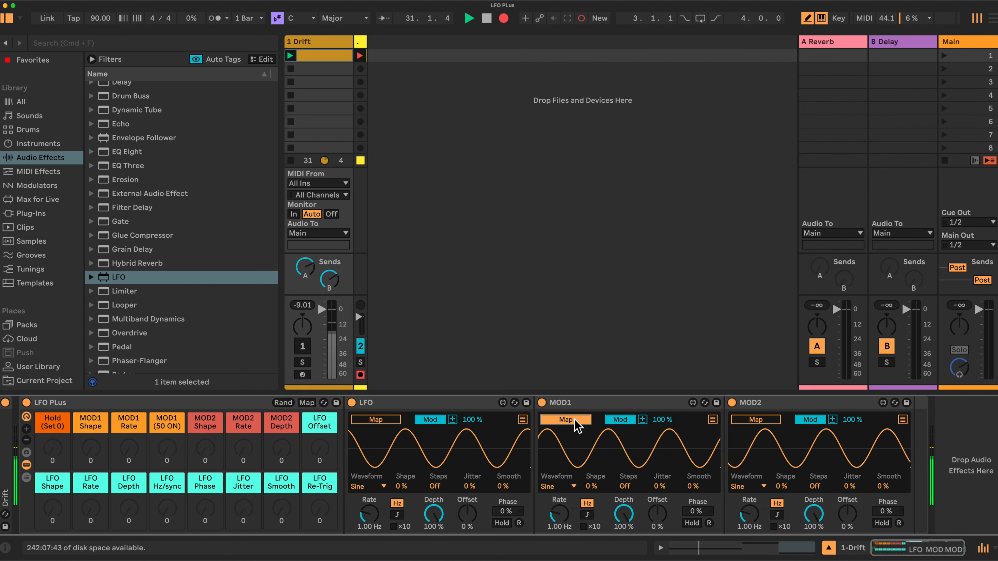
left_click(503, 523)
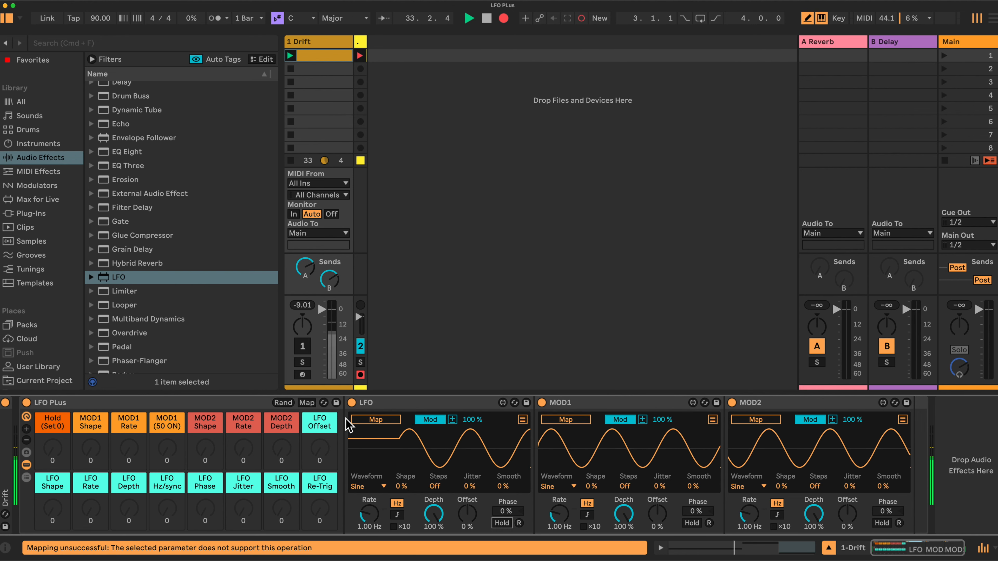
left_click(306, 402)
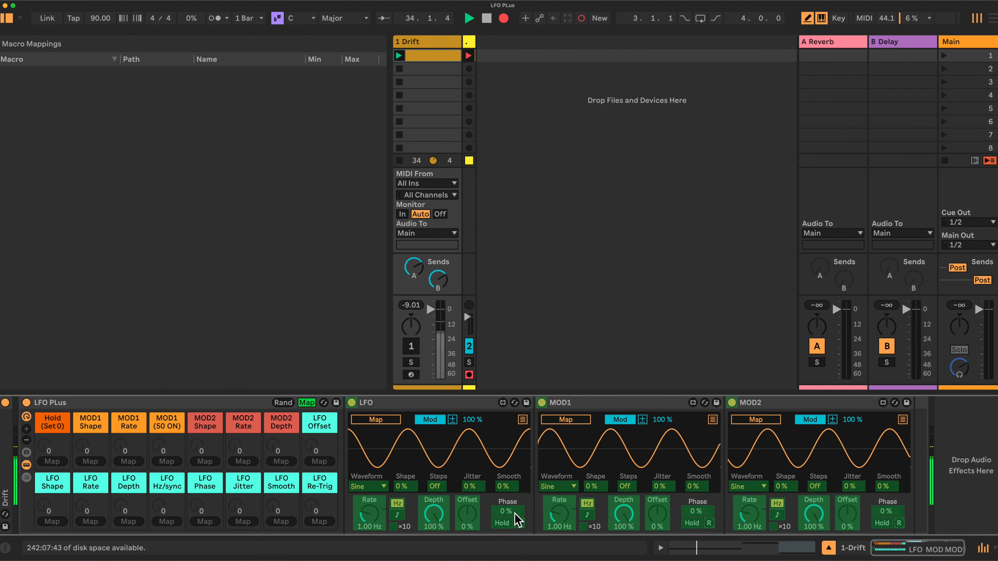
left_click(509, 523)
left_click(53, 461)
left_click(306, 403)
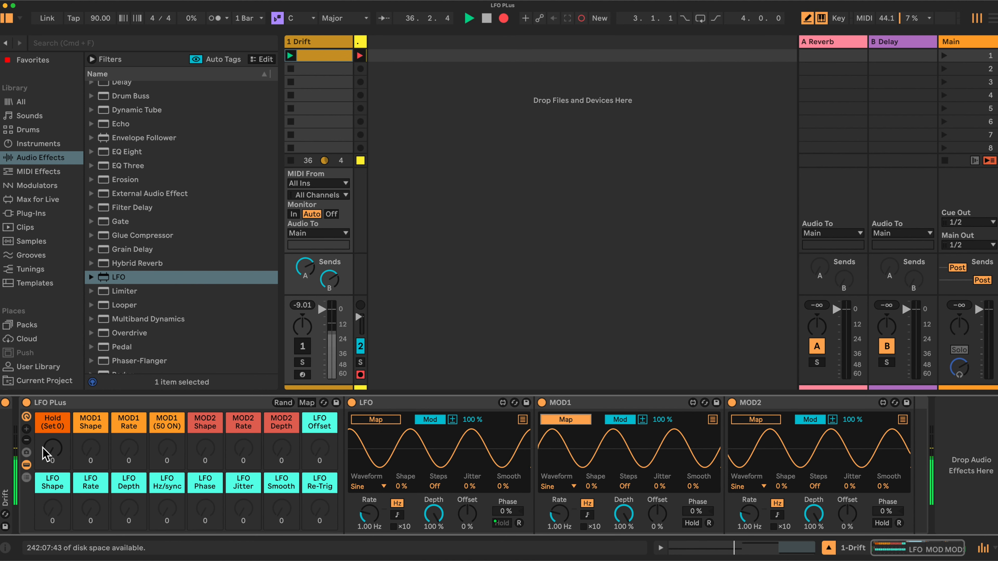
Route MOD1 to the Hold (Set 0) macro and MOD2 to the LFO's Depth, then enter Map mode.
left_click(56, 453)
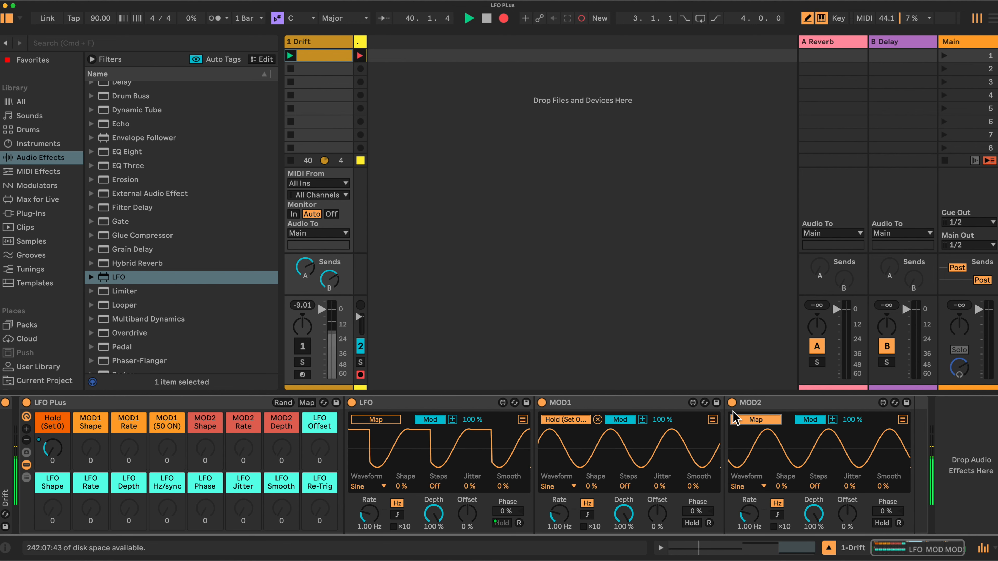
left_click(433, 513)
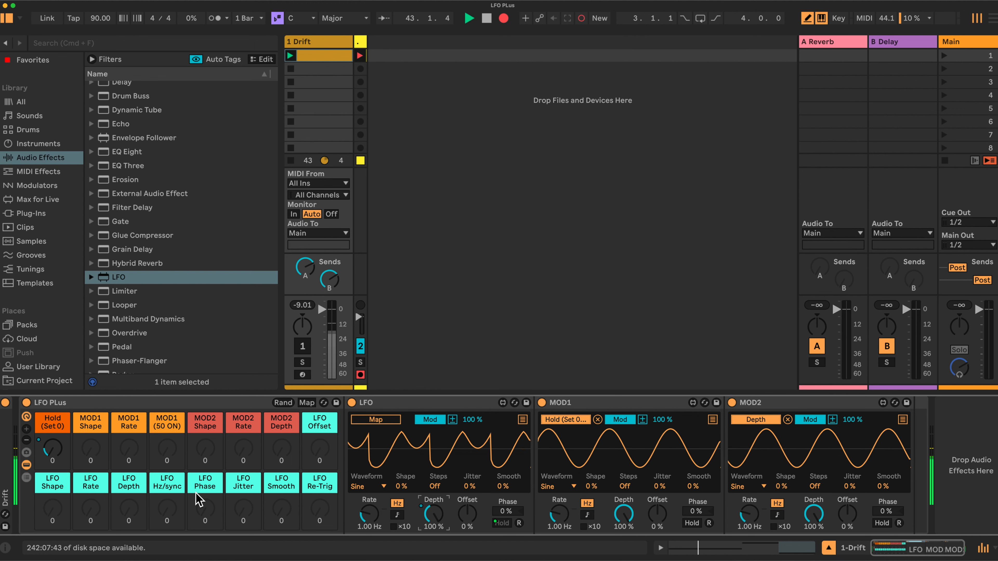
left_click(308, 404)
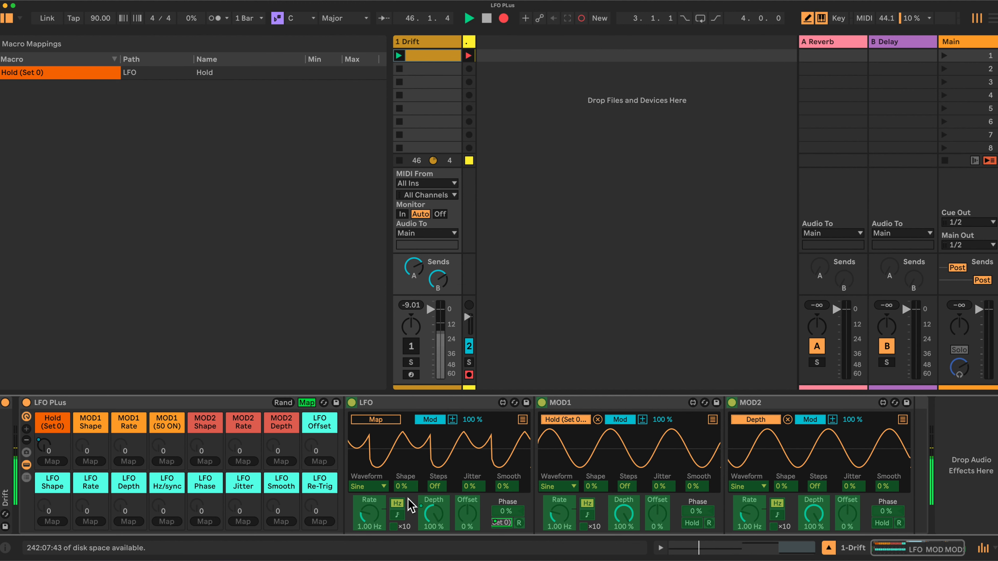
Map the LFO's Offset, Waveform and Depth to the LFO Offset, LFO Shape and LFO Depth macros.
left_click(466, 511)
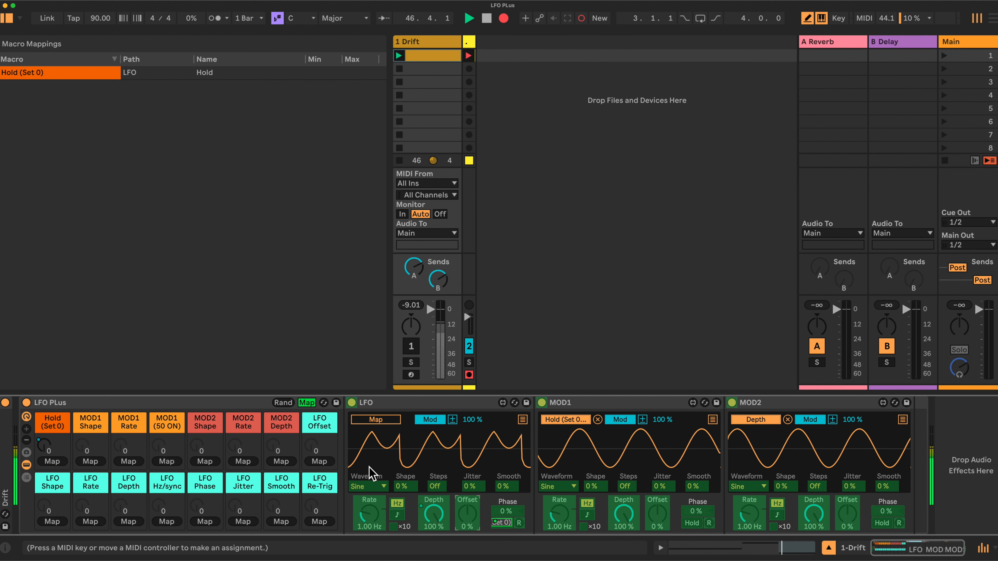
left_click(319, 461)
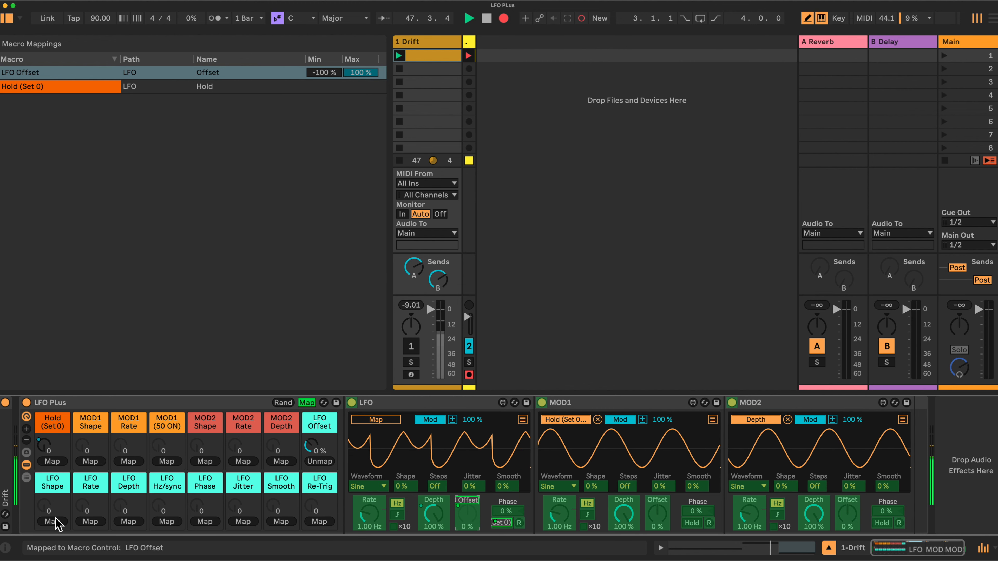
left_click(366, 488)
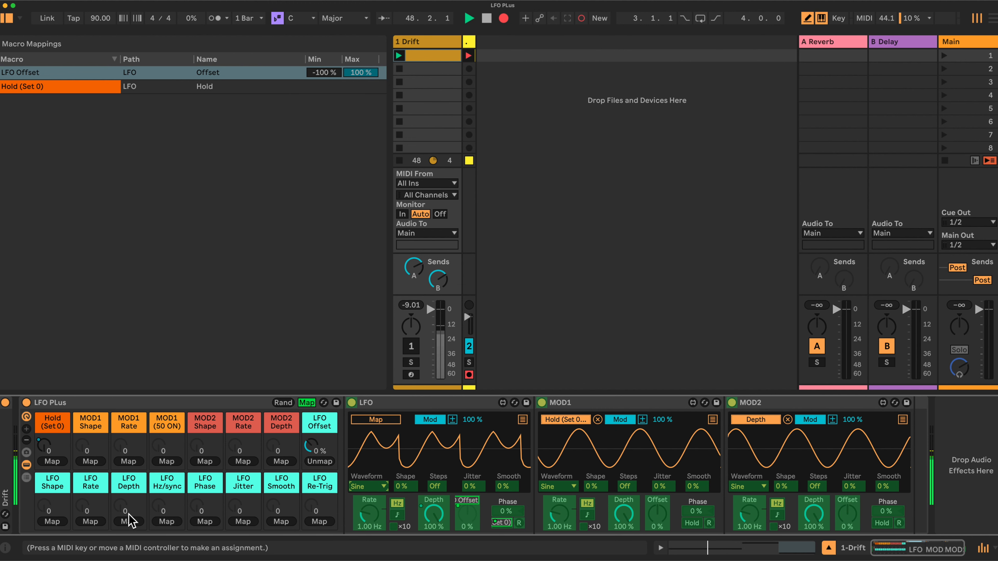
left_click(52, 522)
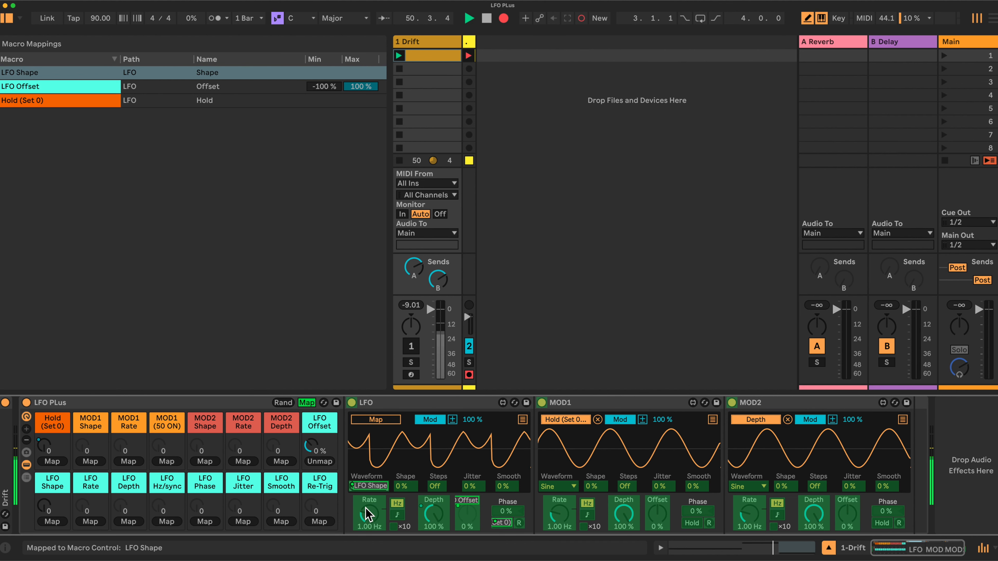
left_click(440, 516)
left_click(135, 523)
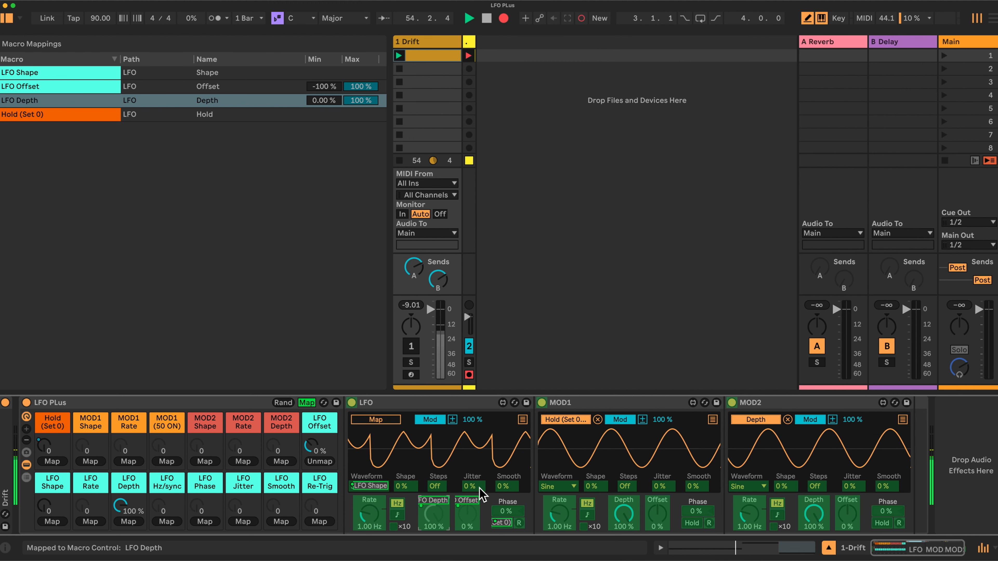
Map LFO Phase, Jitter, Smooth and Re-Trig macros, plus MOD1 Shape to MOD1's waveform.
left_click(205, 522)
left_click(244, 521)
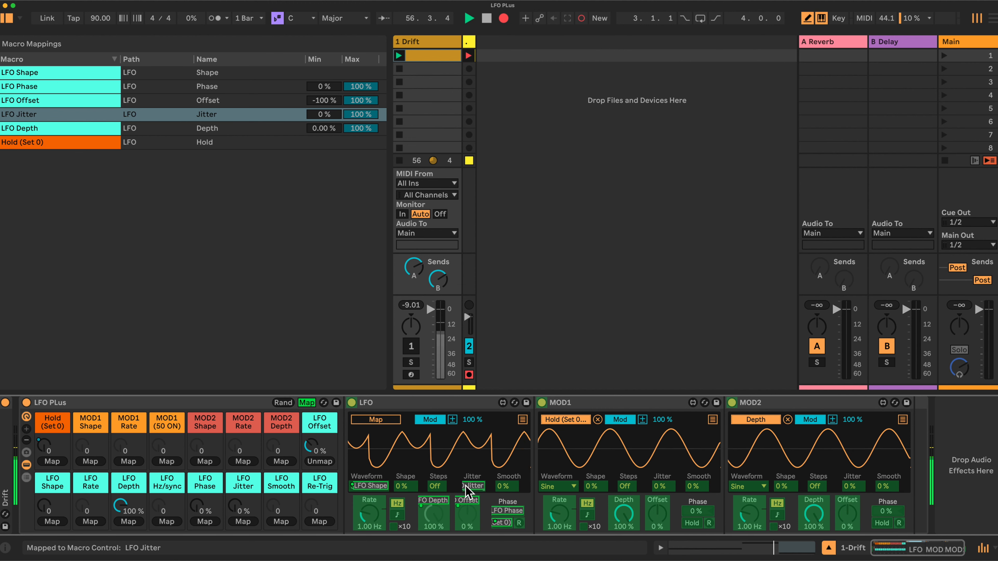
left_click(507, 487)
left_click(280, 522)
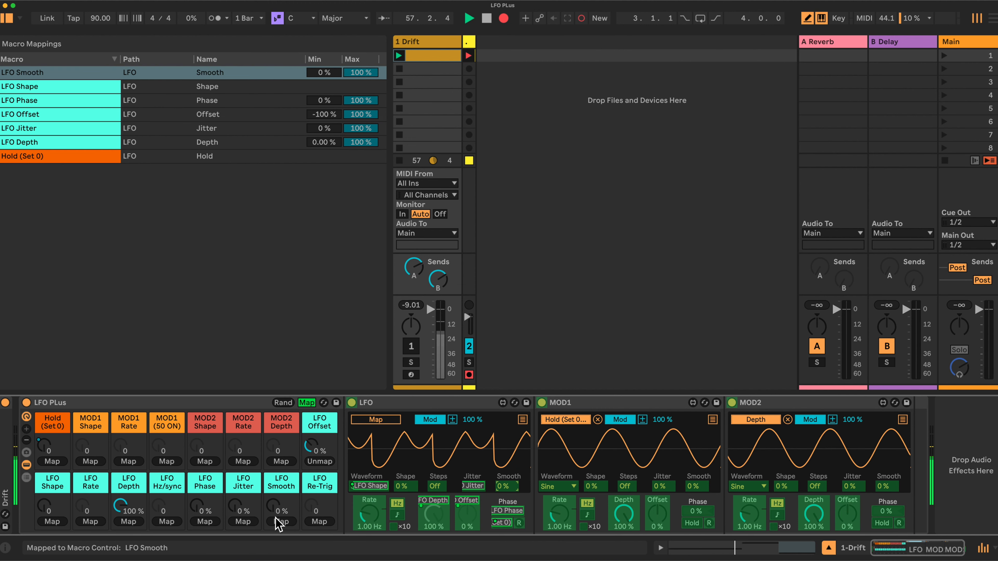
left_click(495, 524)
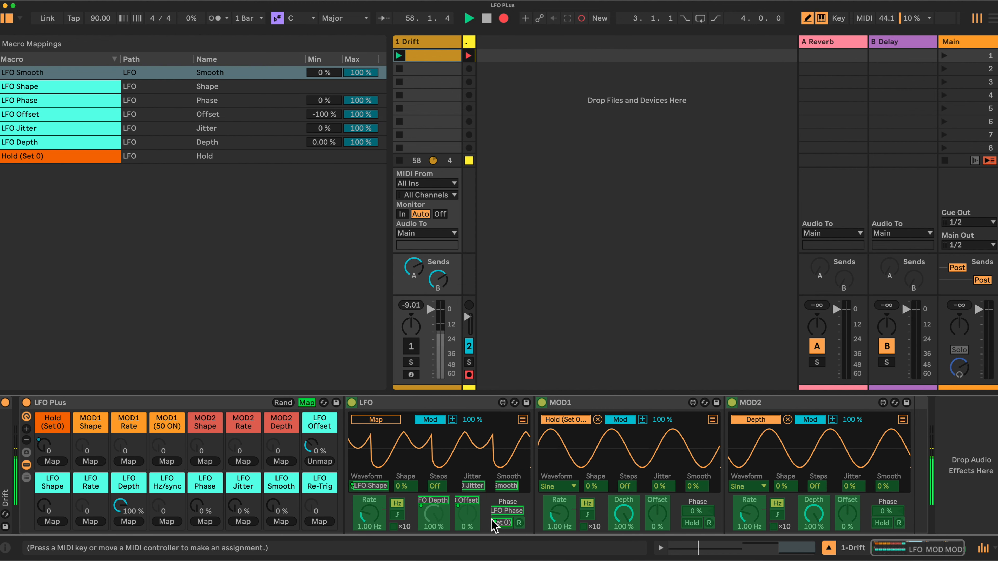
left_click(320, 521)
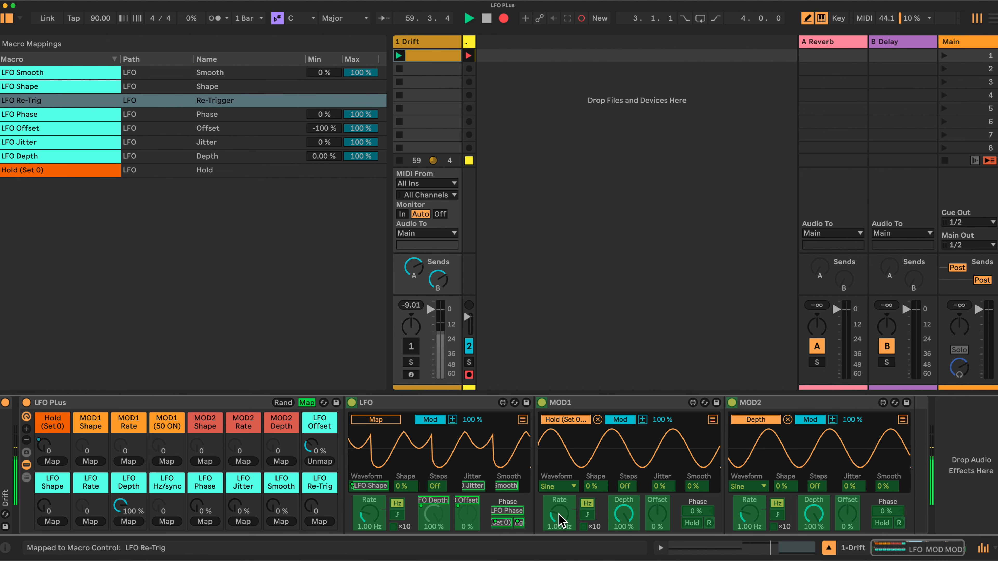
left_click(558, 488)
left_click(99, 460)
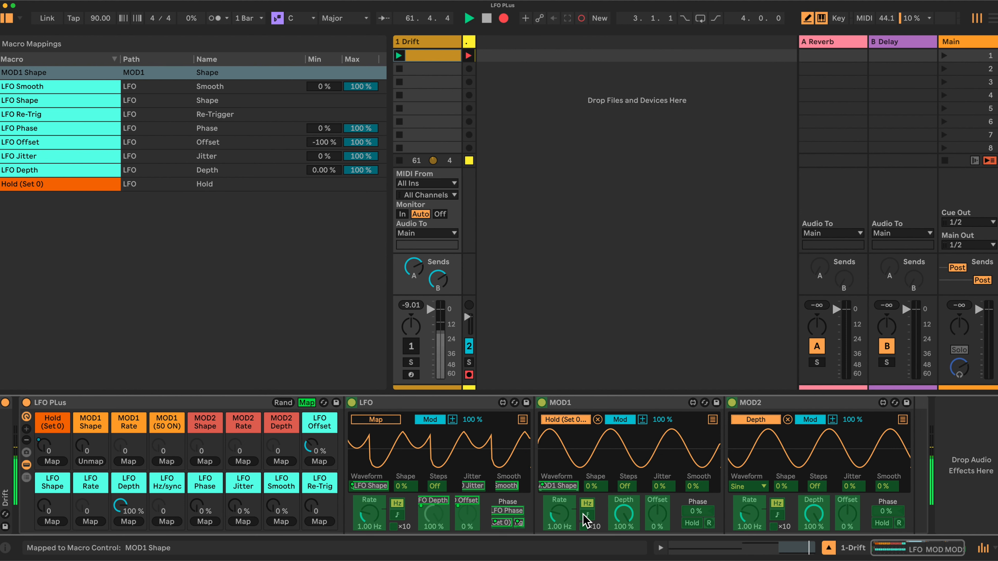
Map MOD1's Rate and Depth, and MOD2's Shape, Rate and Depth, to their macros.
left_click(560, 517)
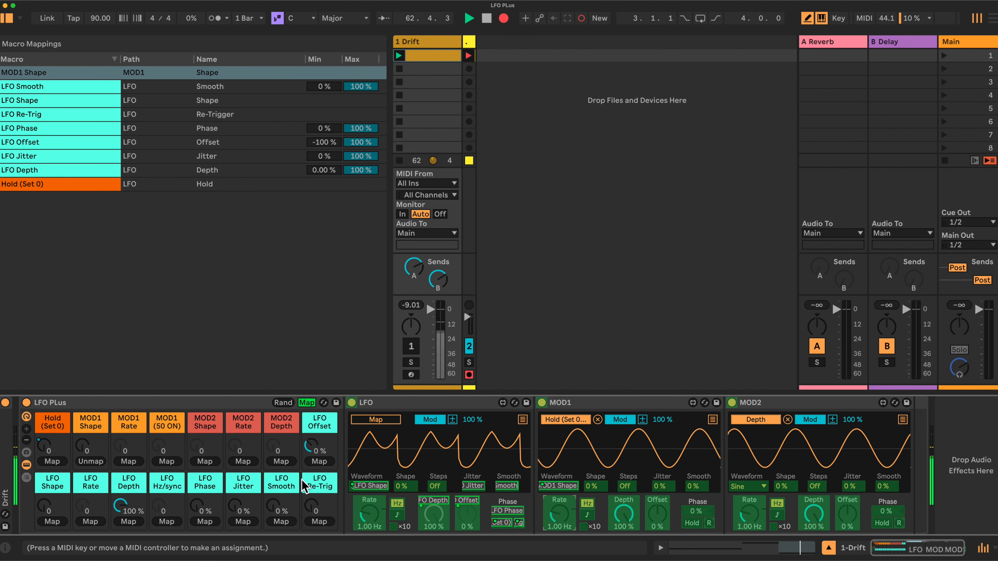
left_click(128, 460)
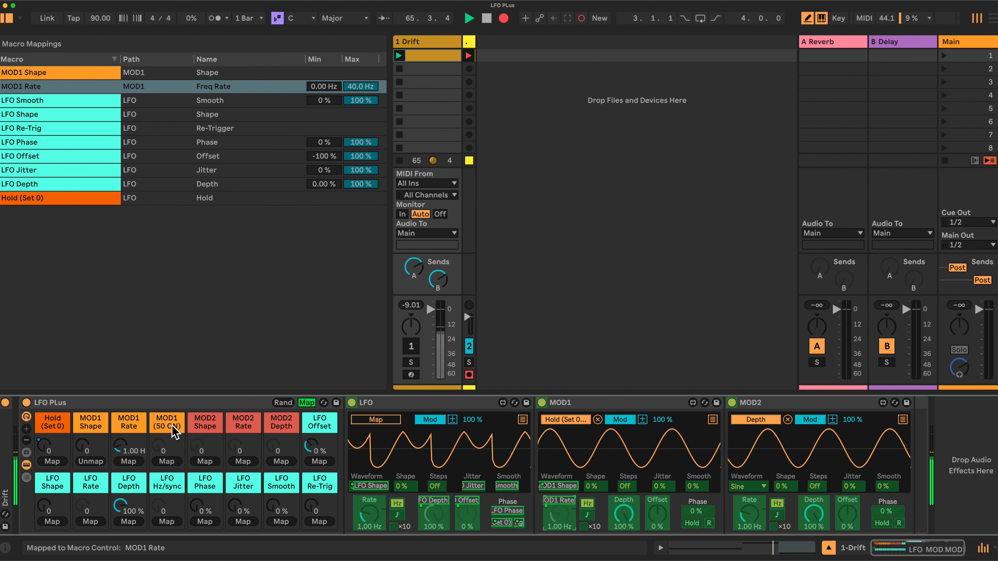
left_click(622, 514)
left_click(167, 461)
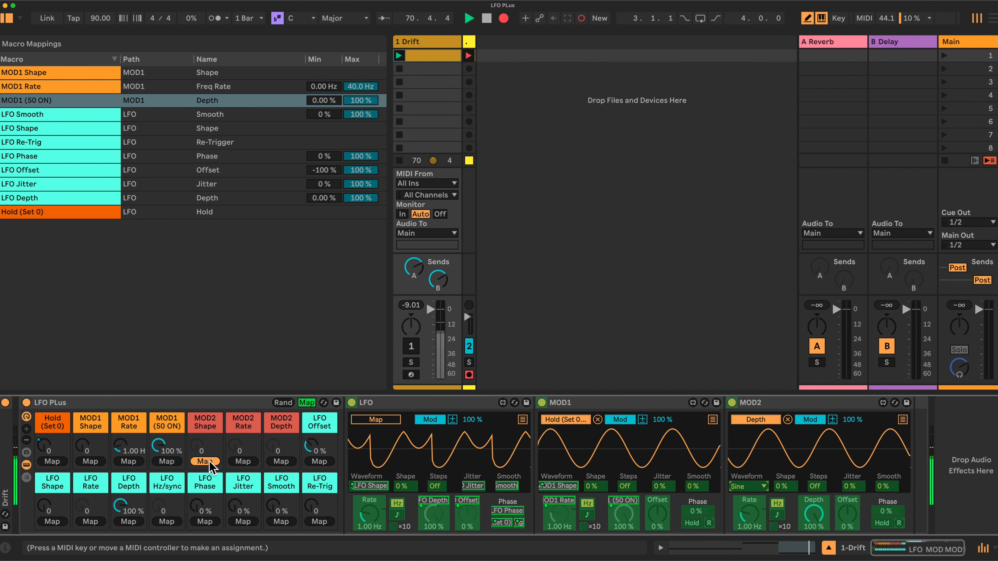
left_click(747, 486)
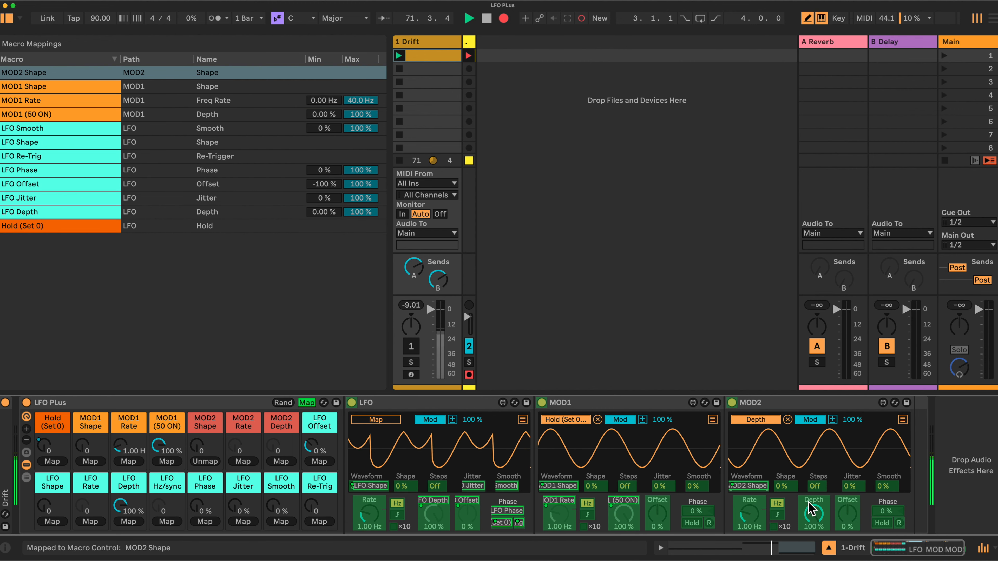
left_click(243, 462)
left_click(749, 513)
left_click(816, 512)
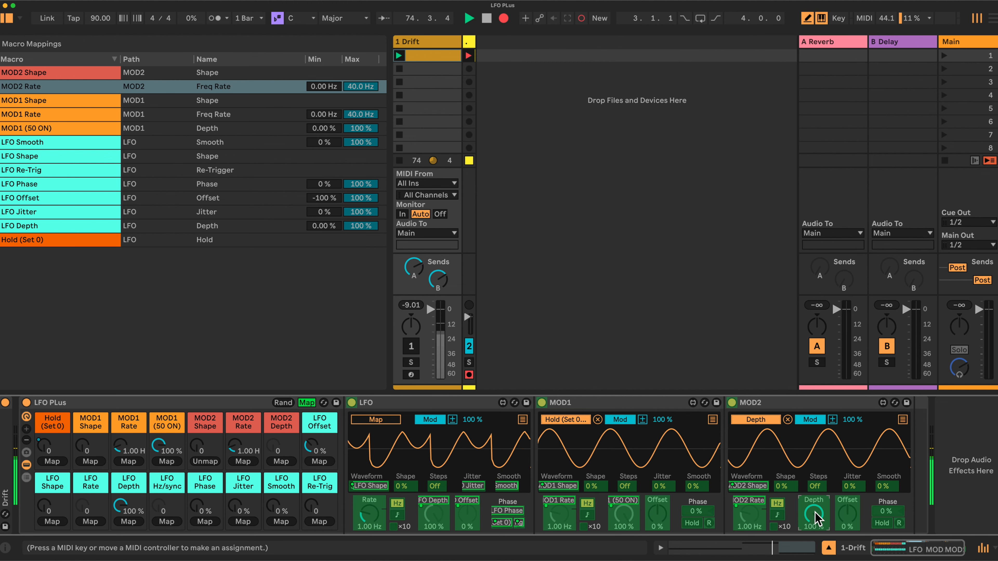
left_click(282, 461)
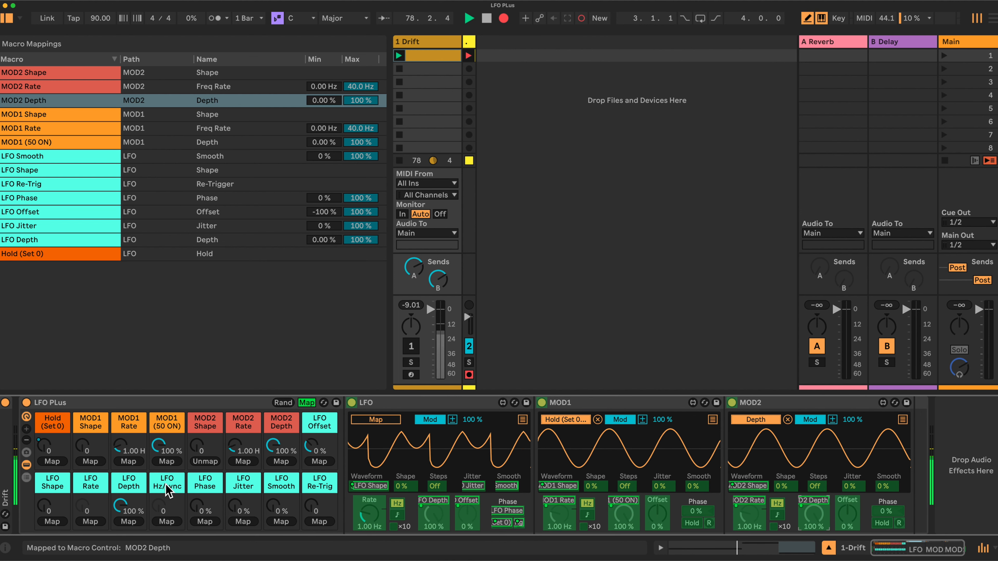
Map all three LFOs' Hz/sync to the LFO Hz/sync macro and LFO Rate to its macro, then exit Map.
left_click(398, 509)
left_click(168, 522)
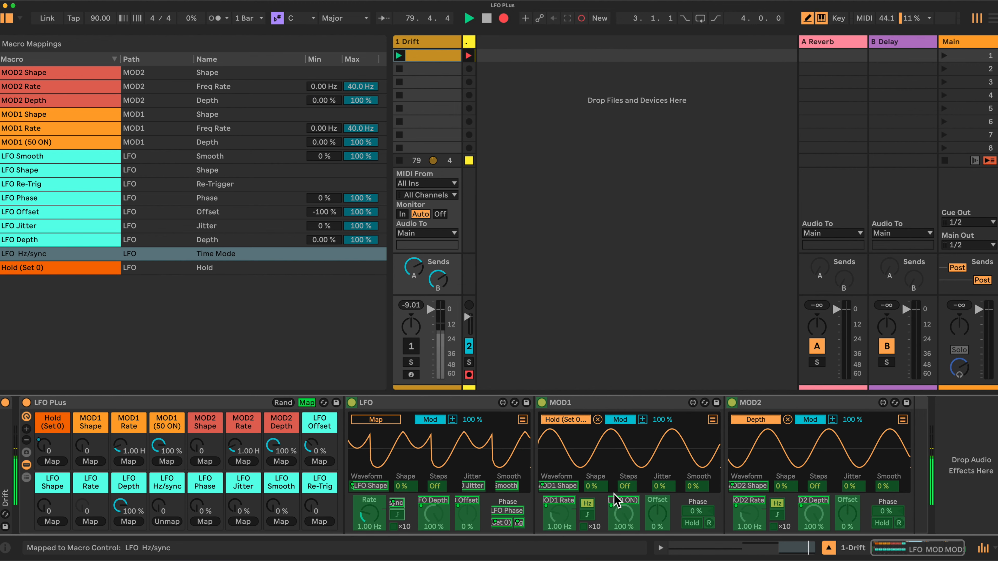
left_click(588, 512)
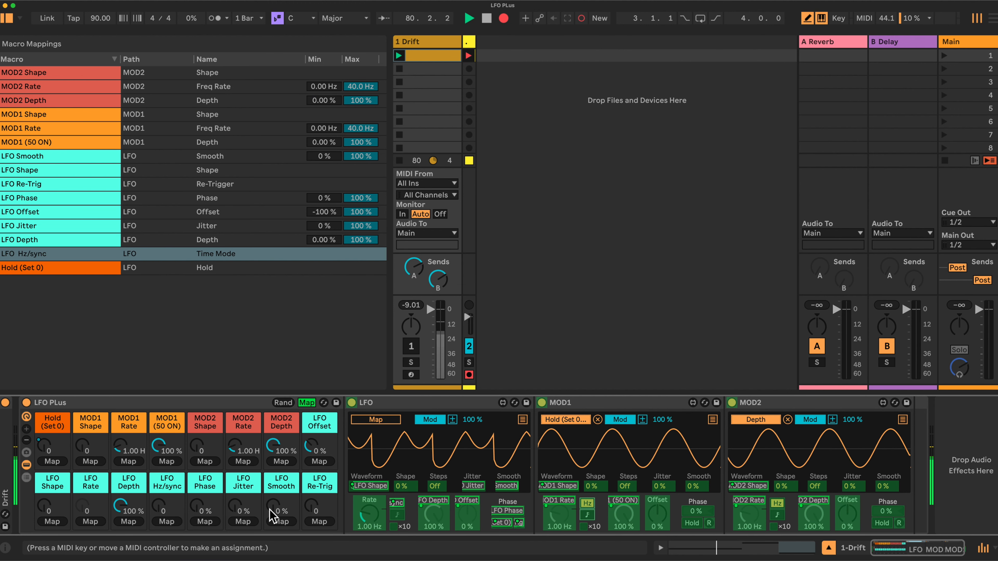
left_click(167, 521)
left_click(781, 516)
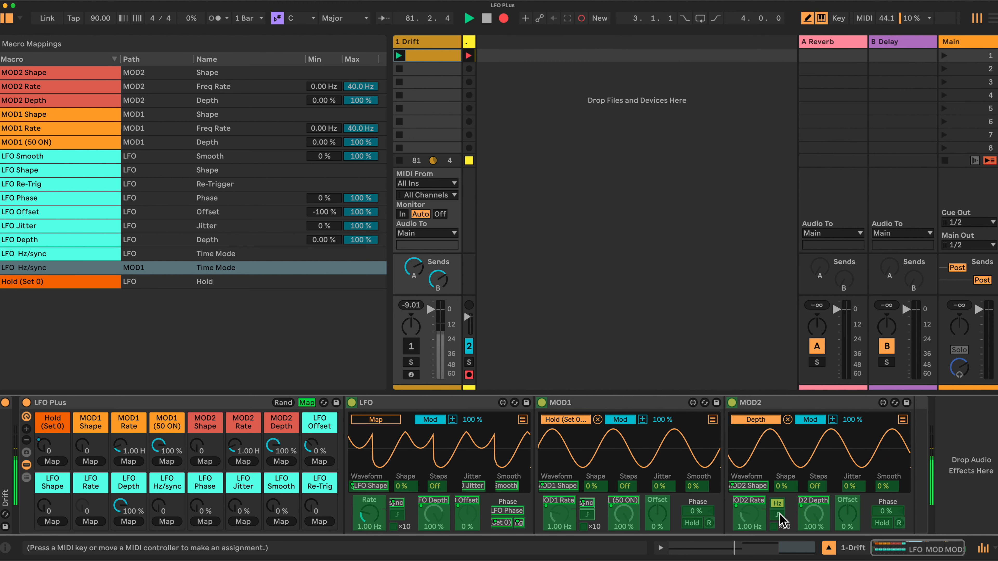
left_click(167, 522)
left_click(361, 518)
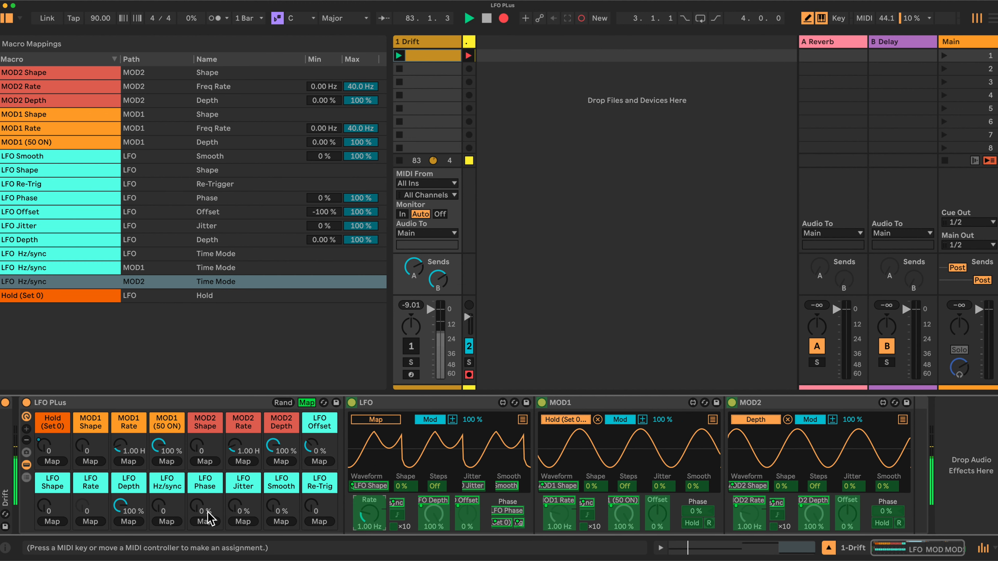
left_click(91, 522)
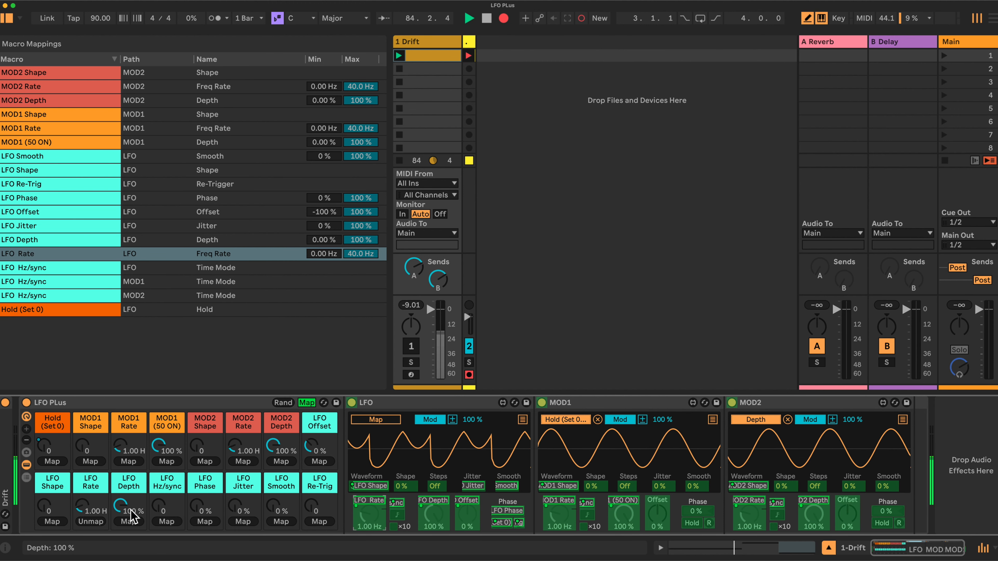
left_click(306, 403)
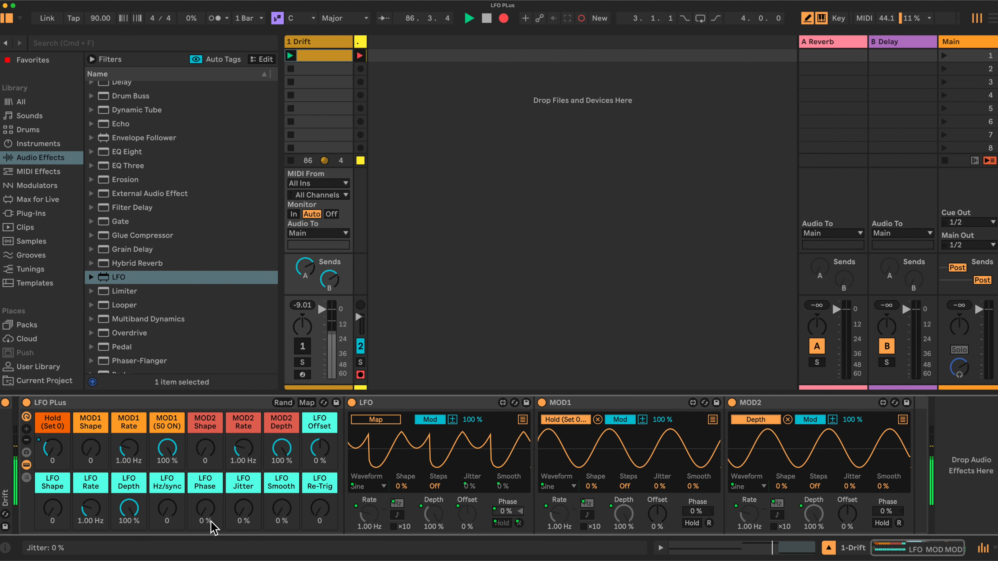
Sweep the LFO Hz/sync macro up, down to 0, and back up to 127.
left_click_drag(173, 508, 173, 463)
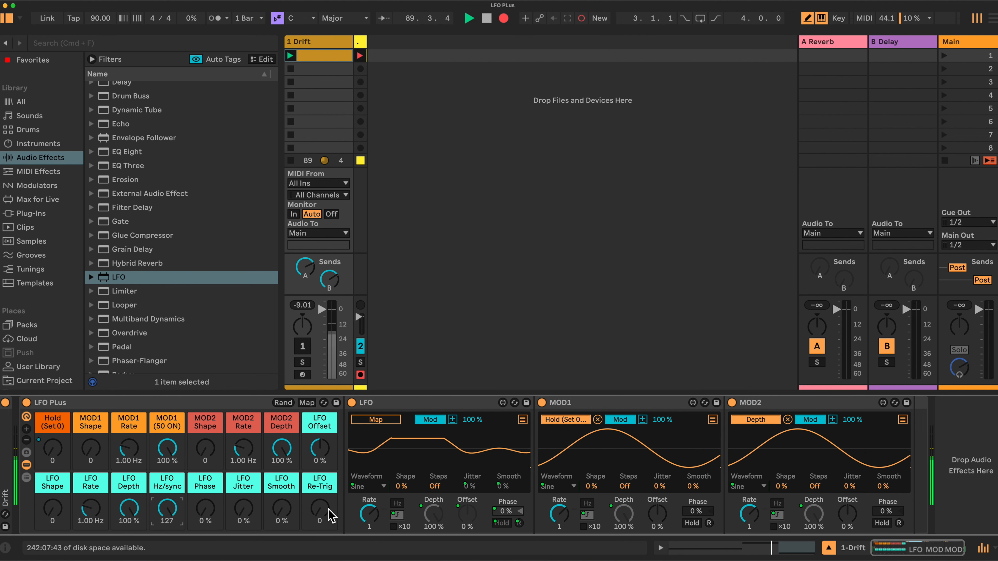
left_click_drag(183, 508, 183, 558)
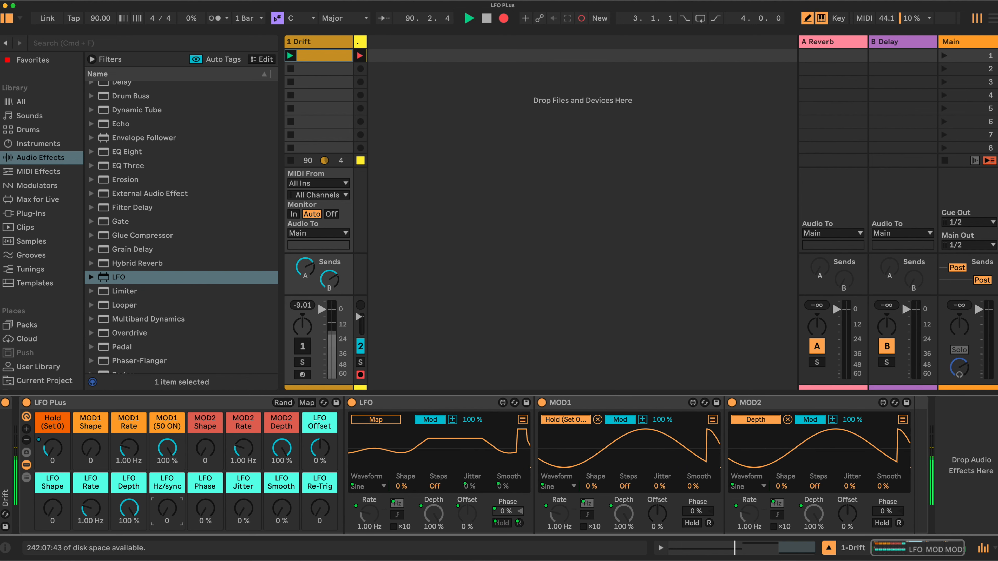
left_click_drag(168, 509, 168, 444)
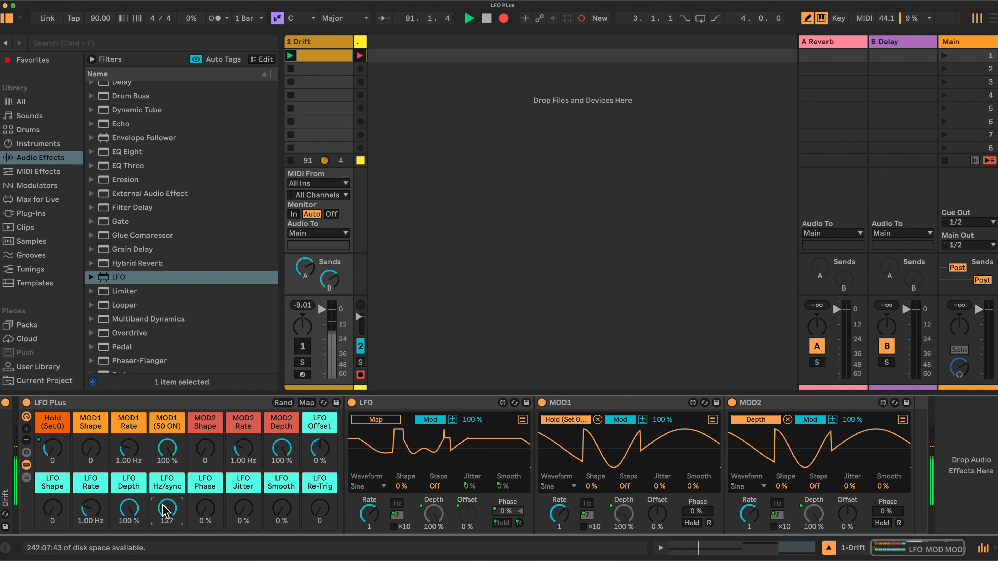
Map the LFO, MOD1 and MOD2 synced rates to the LFO Rate, MOD1 Rate and MOD2 Rate macros.
left_click(307, 402)
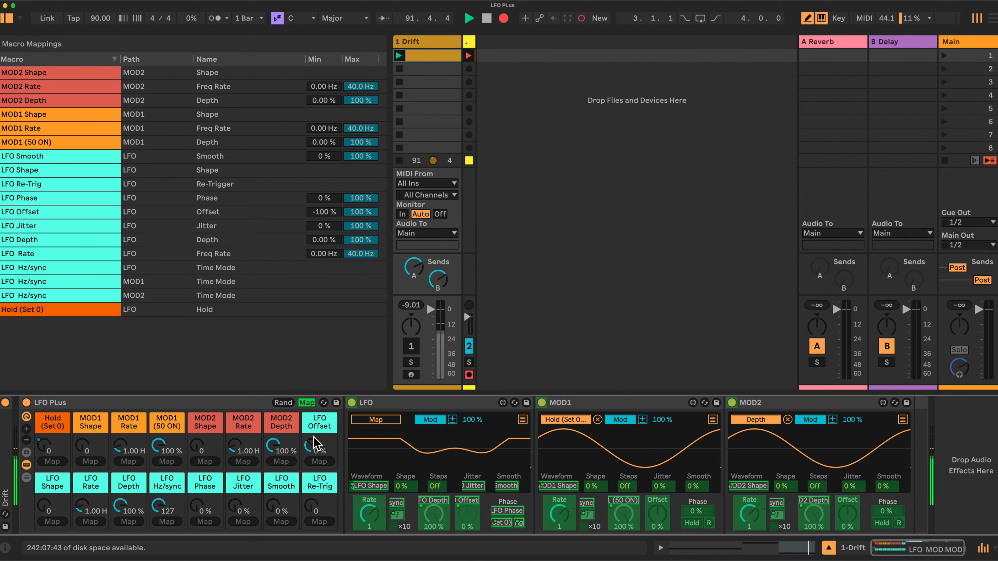
left_click(375, 515)
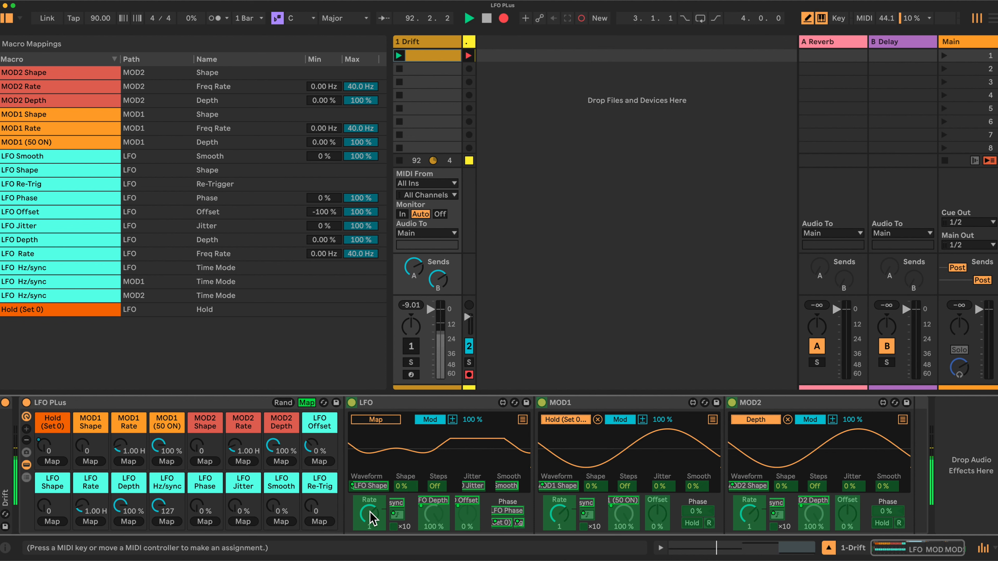
left_click(89, 522)
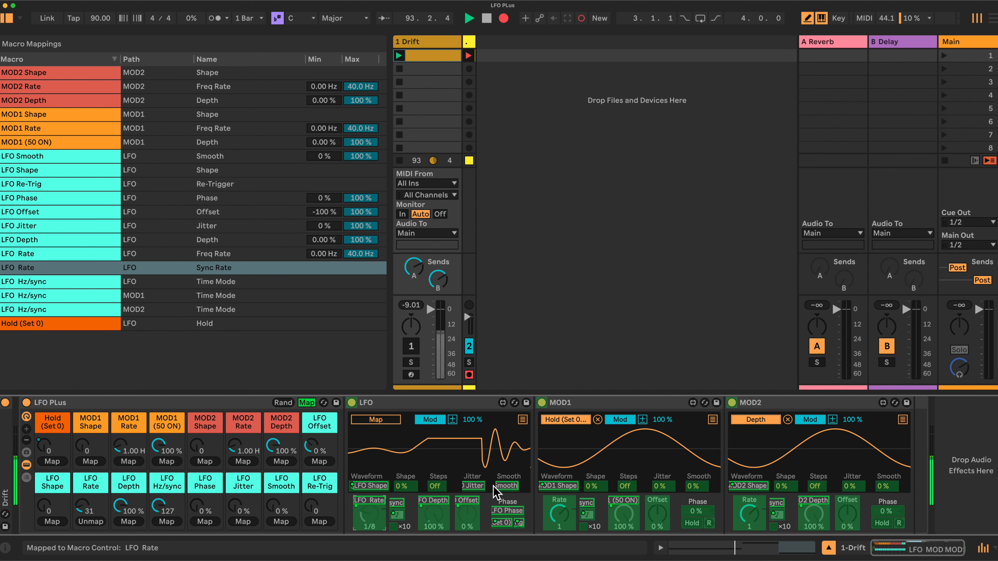
left_click(559, 516)
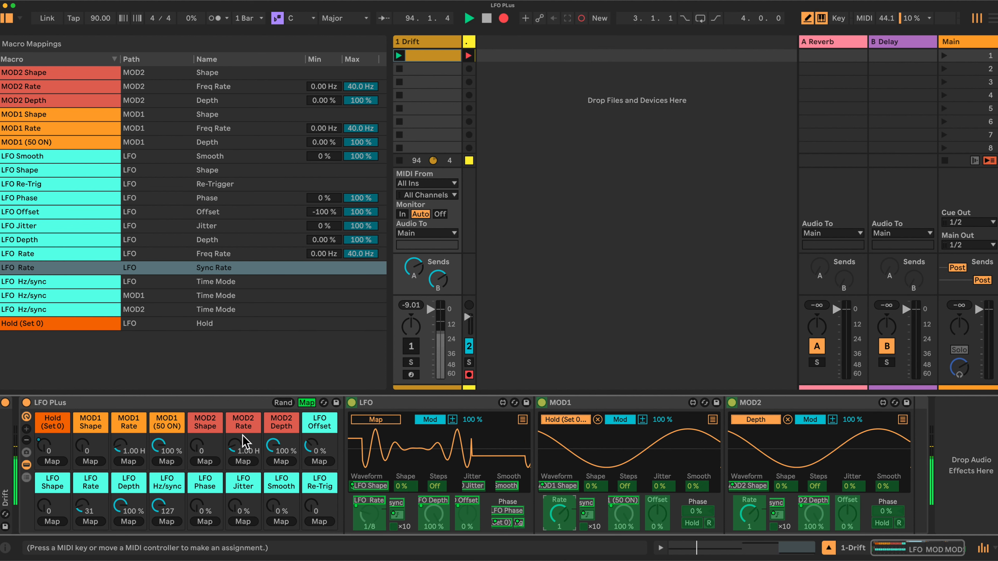
left_click(128, 462)
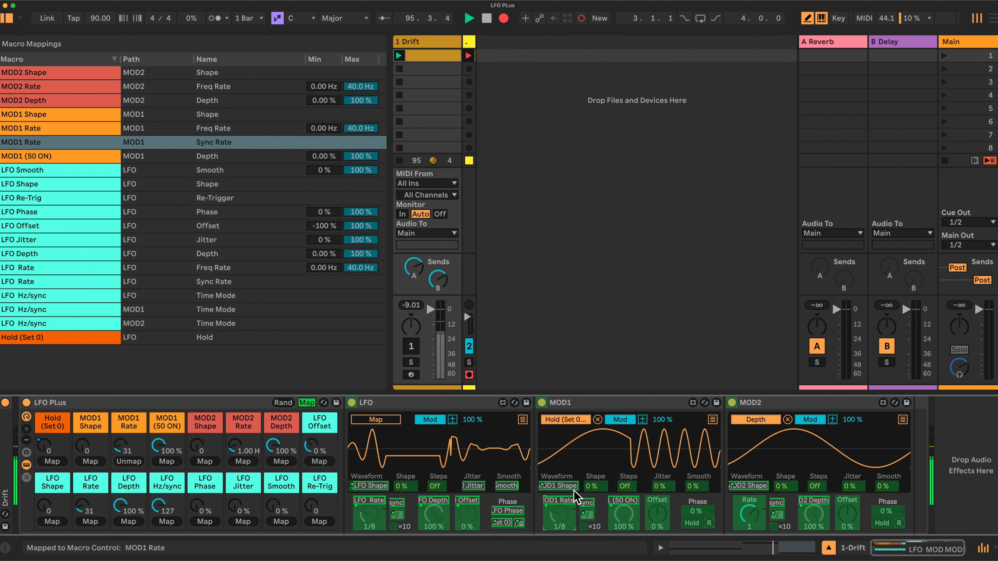
left_click(748, 513)
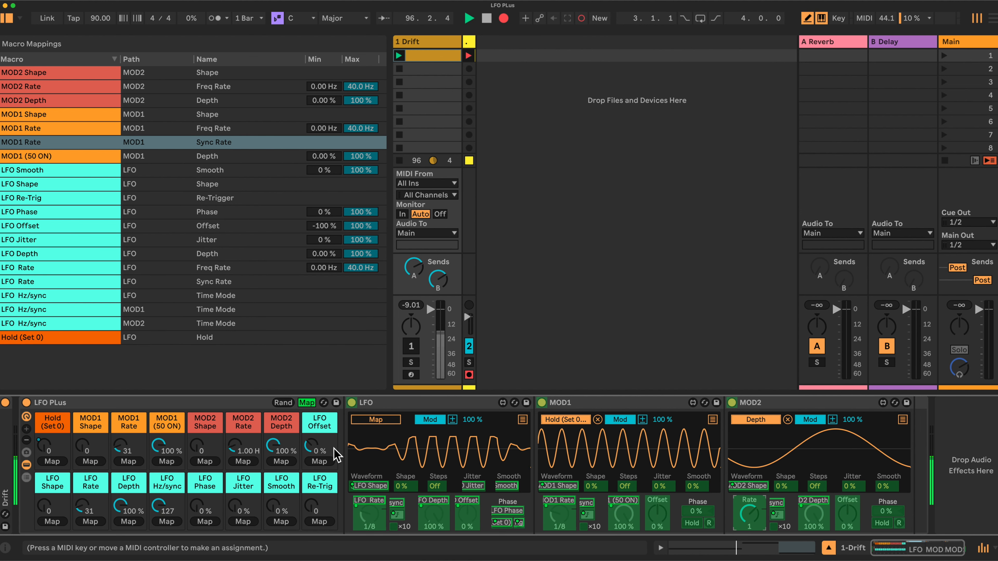
left_click(243, 461)
left_click(307, 403)
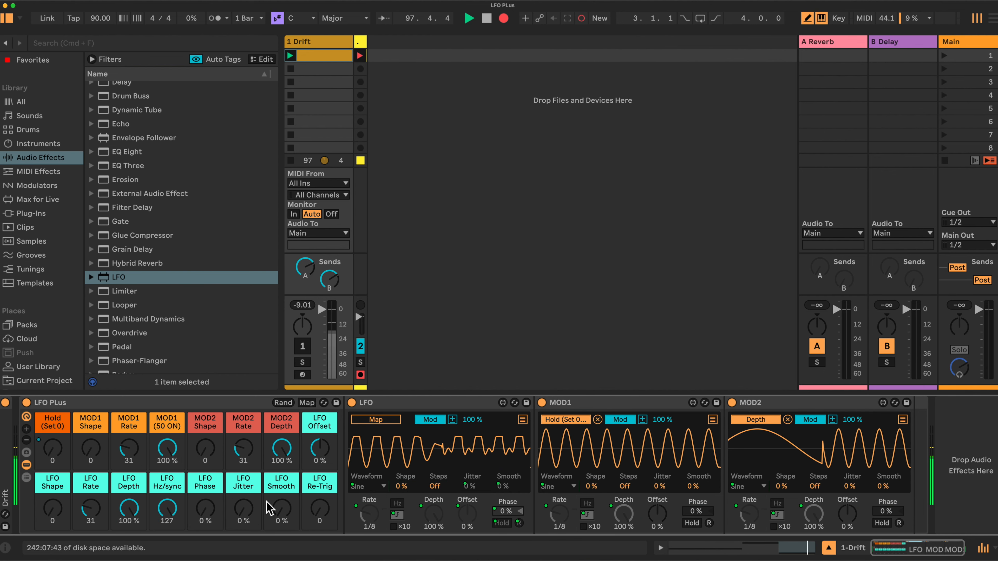
mouse_move(167, 508)
left_mouse_down()
mouse_move(167, 551)
mouse_move(167, 508)
left_mouse_up()
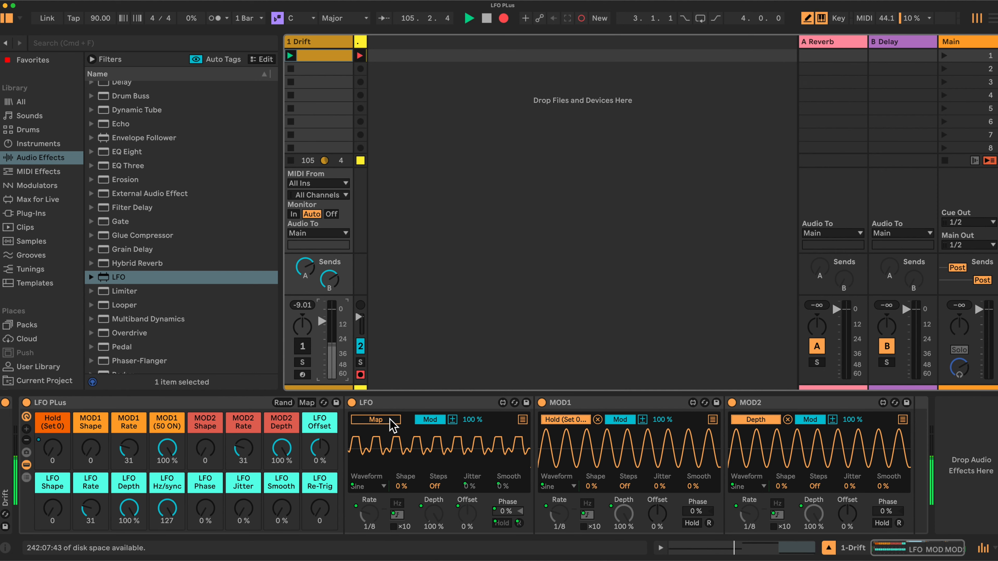
Make the first LFO modulate Drift's Osc 1 Shape.
left_click(376, 419)
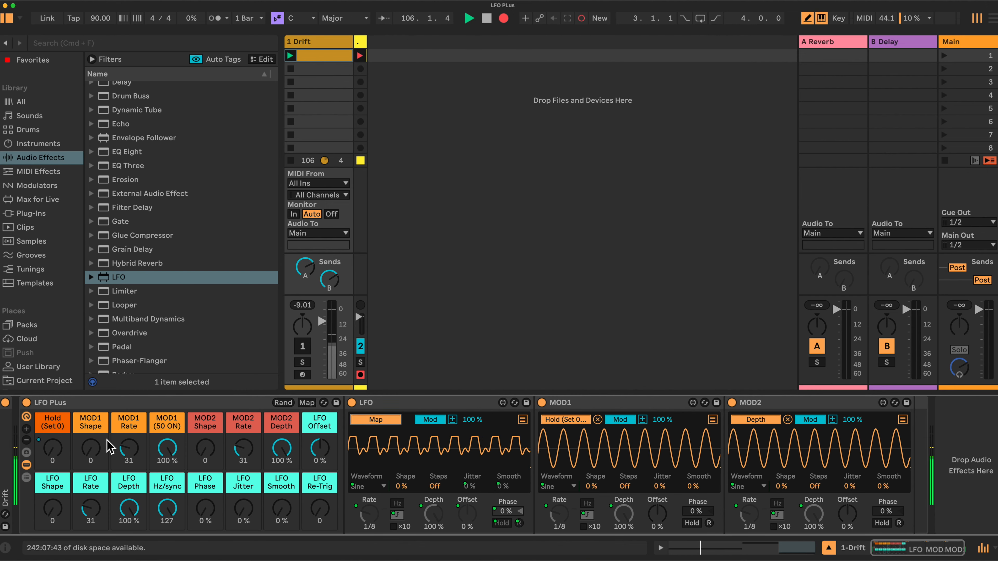
scroll(6, 437, "left", 10)
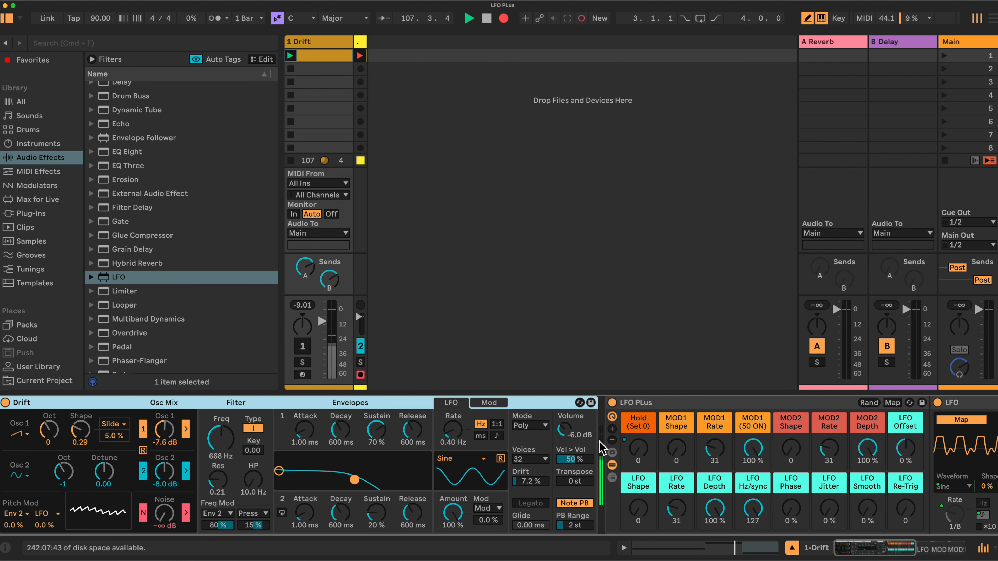
left_click(72, 432)
scroll(723, 458, "right", 5)
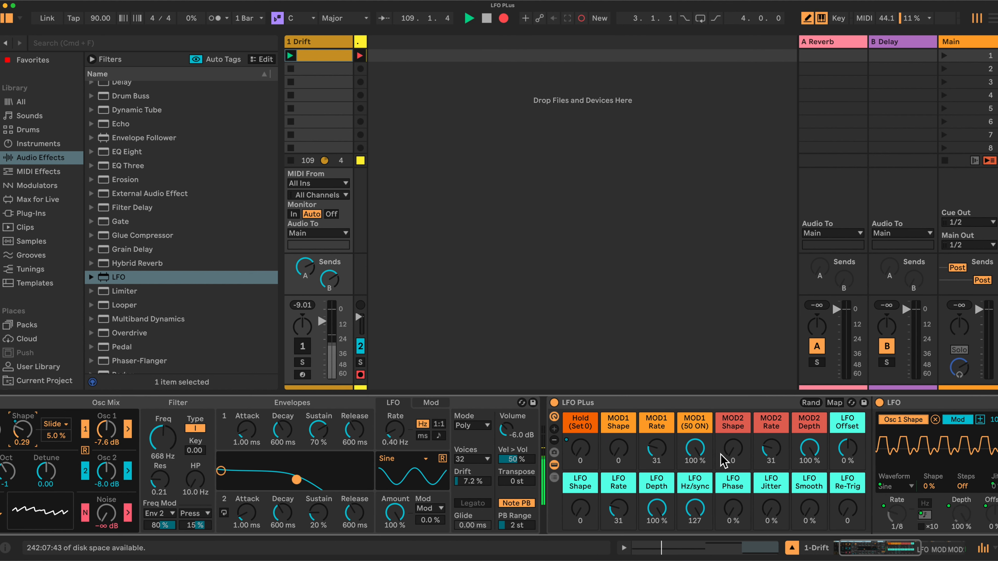
scroll(723, 459, "right", 8)
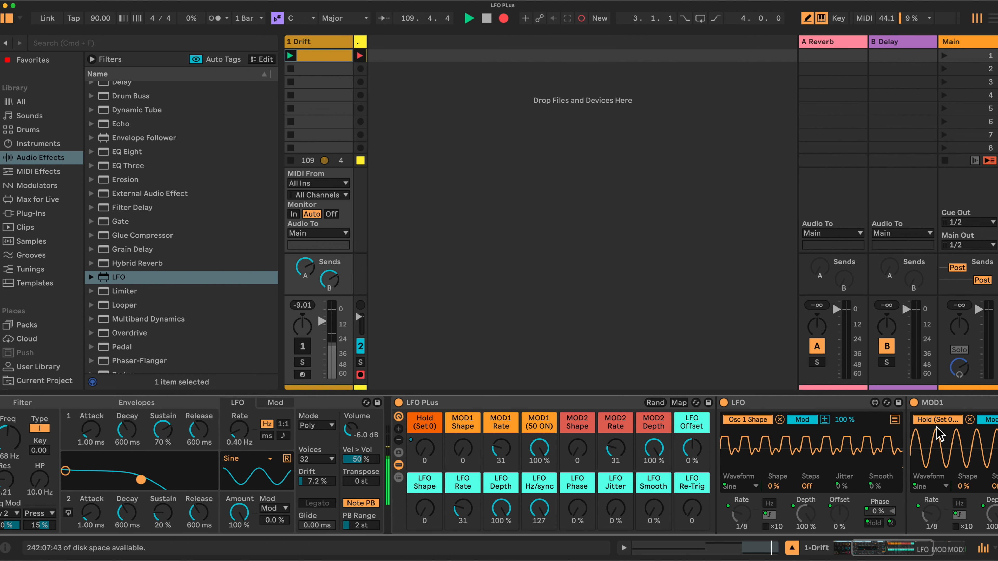
Add Drift's LP Freq and Env 1 Release as further LFO modulation targets.
left_click(895, 420)
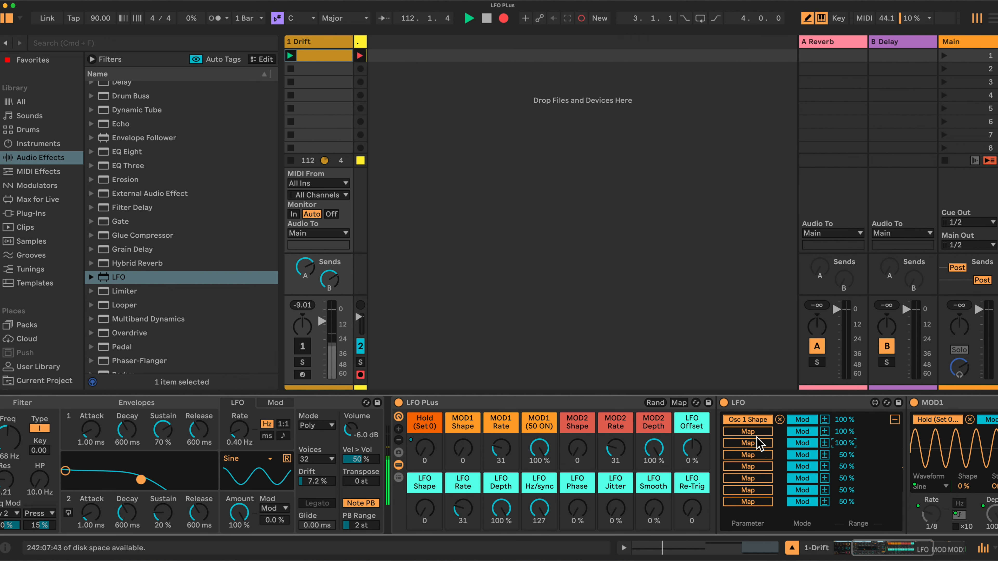
left_click(745, 432)
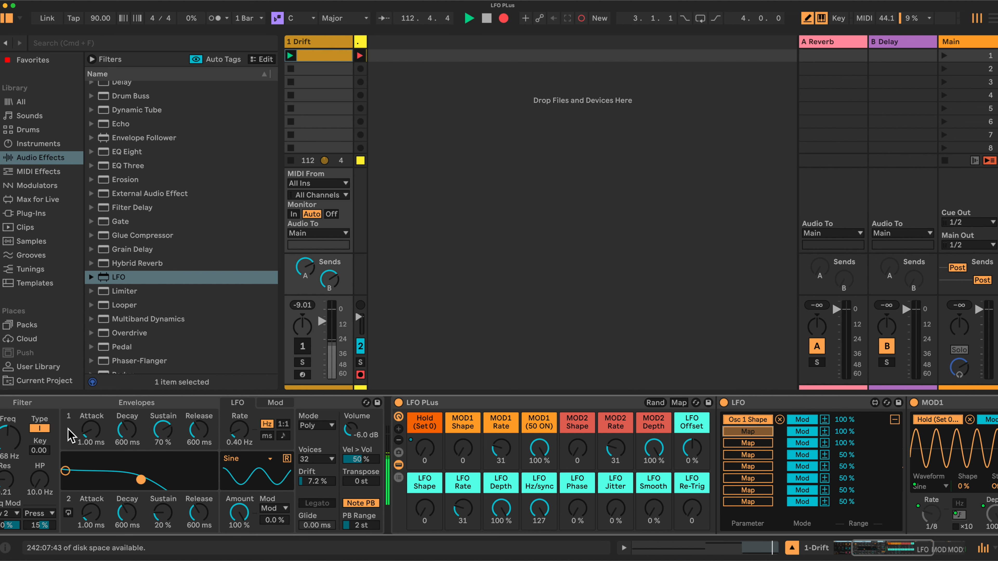
left_click(10, 436)
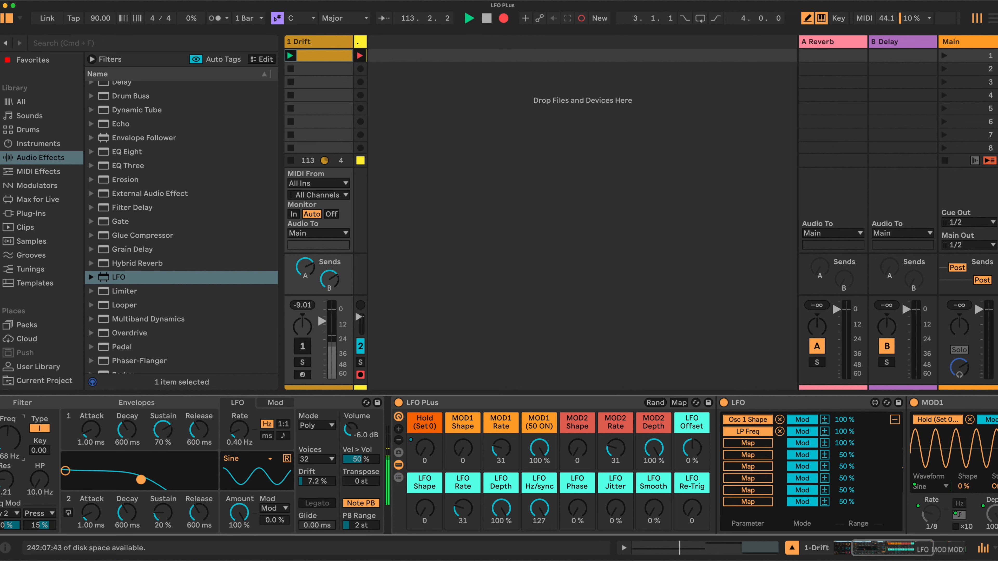
left_click(747, 443)
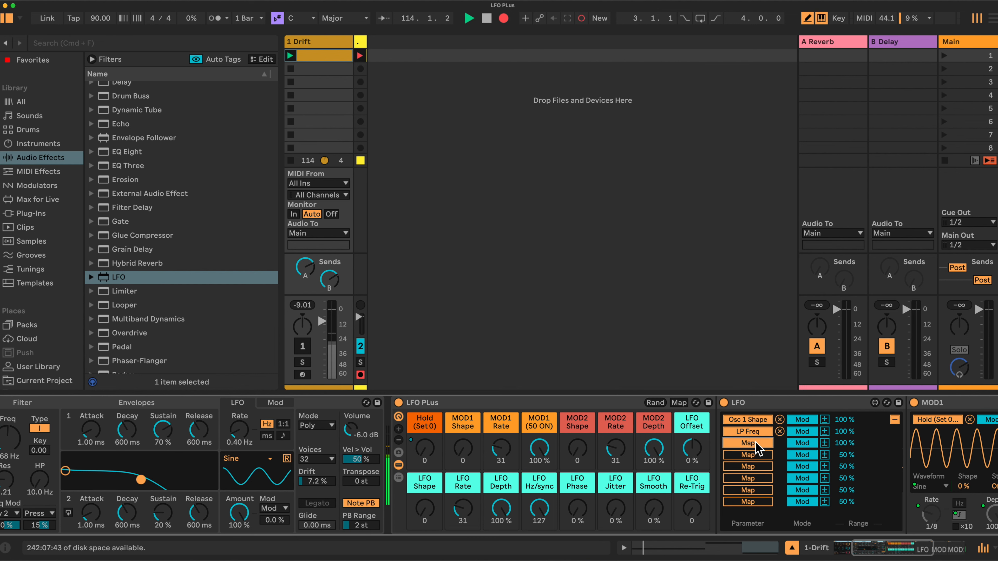
left_click(199, 430)
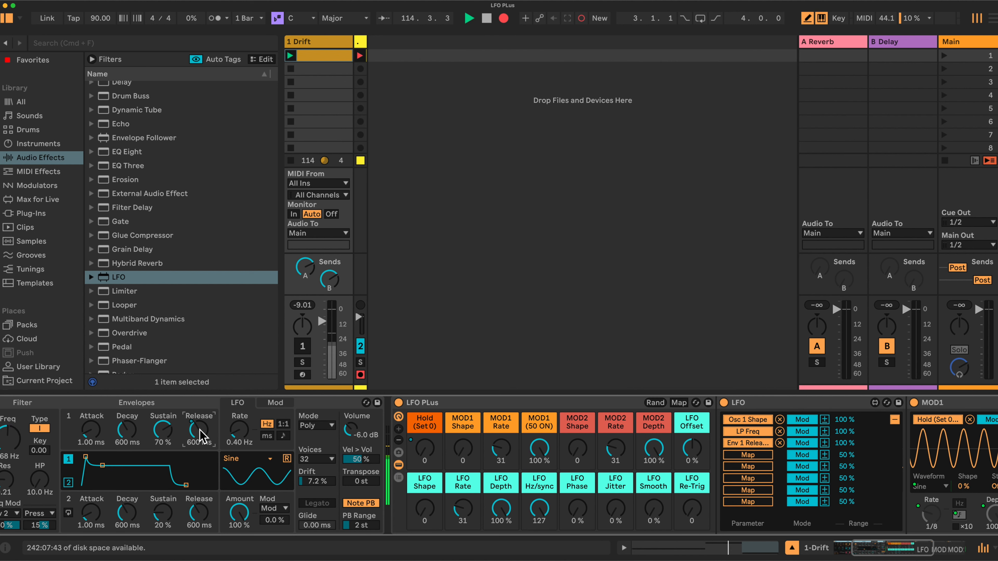
left_click(895, 420)
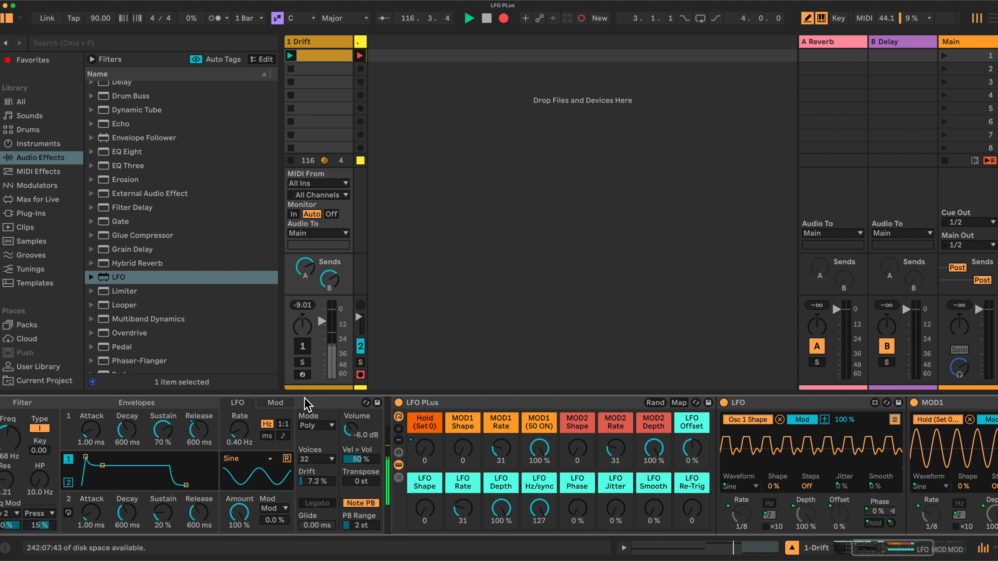
Reactivate the Drift track and bring its volume to about -10.6 dB.
scroll(306, 401, "right", 10)
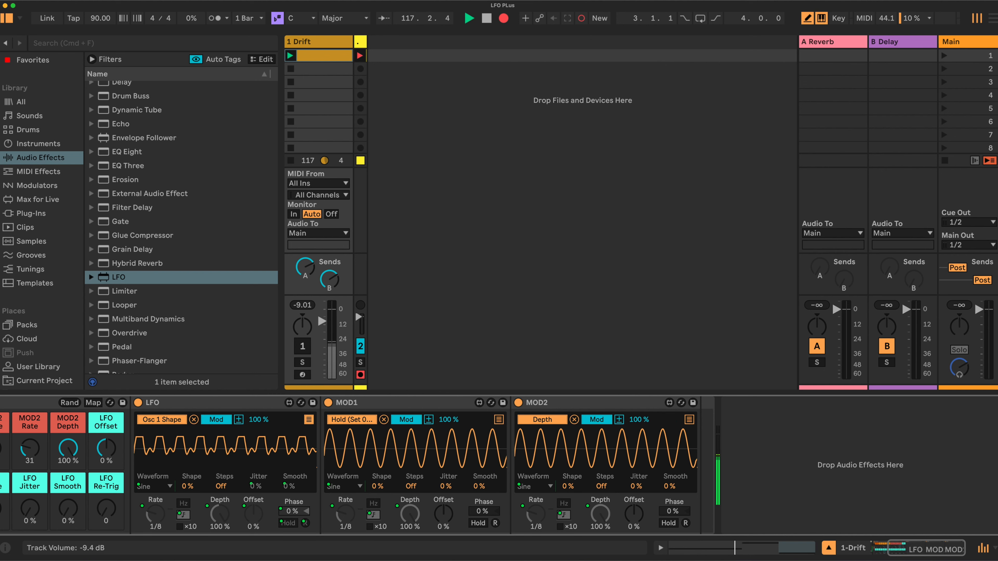
left_click_drag(323, 322, 322, 333)
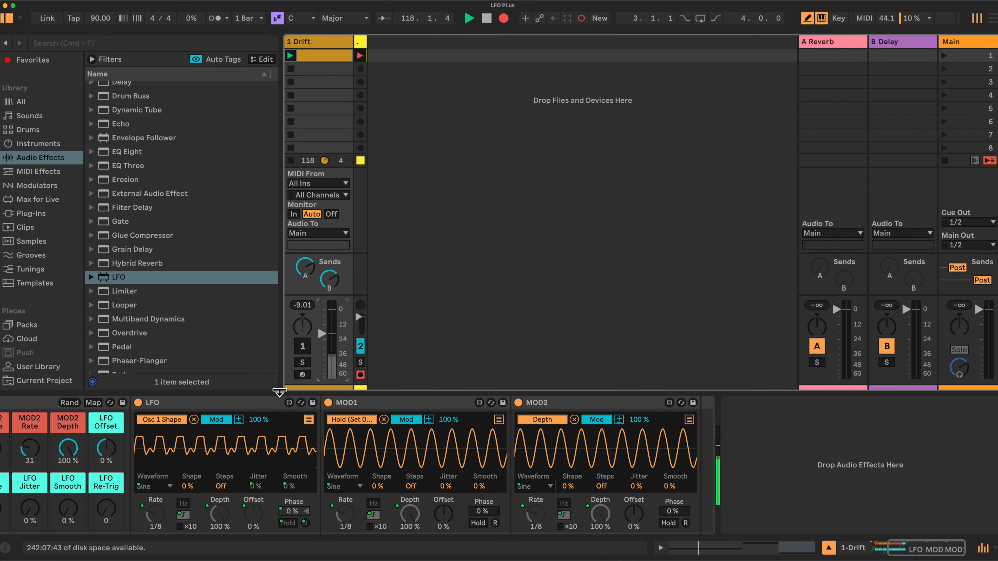
scroll(284, 428, "left", 4)
left_click(302, 346)
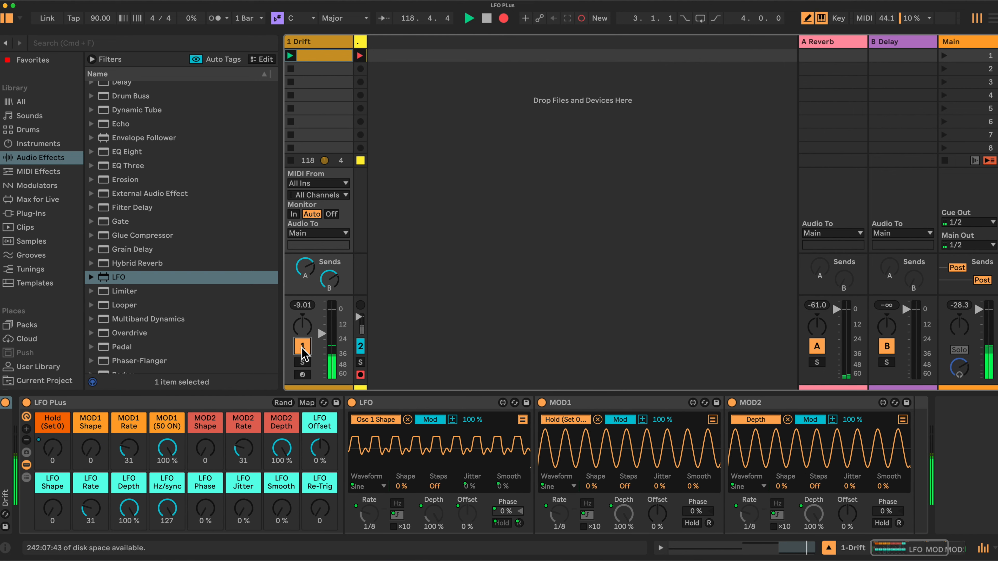
left_click_drag(322, 334, 322, 321)
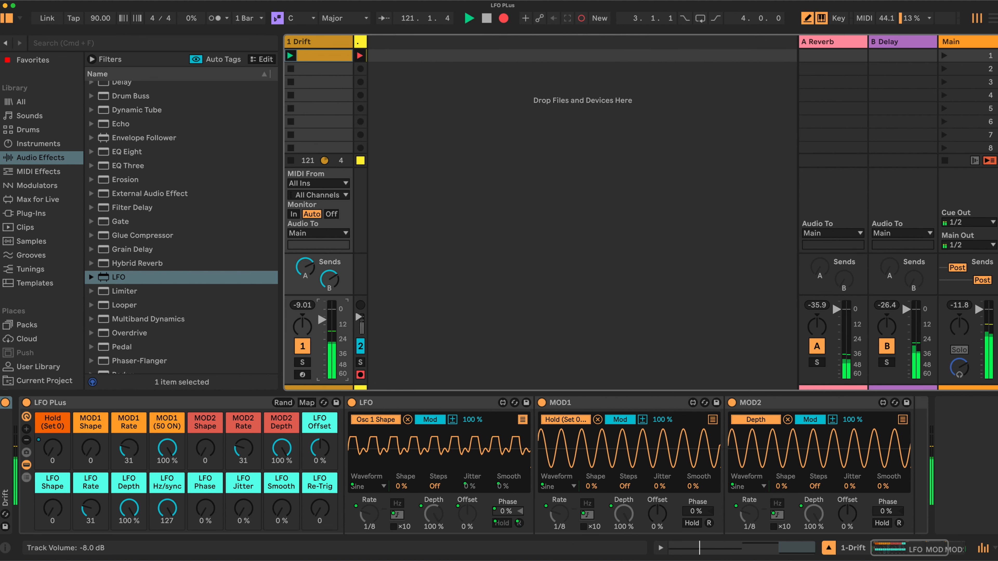
Recall macro Variation 1 and lower the LFO Depth macro to 17.3 %.
left_click(26, 453)
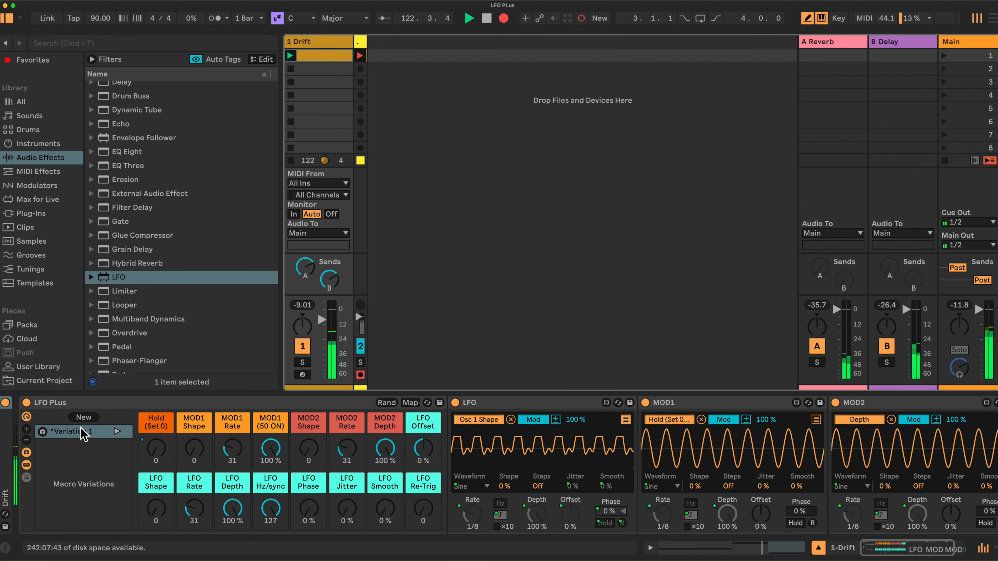
left_click(89, 439)
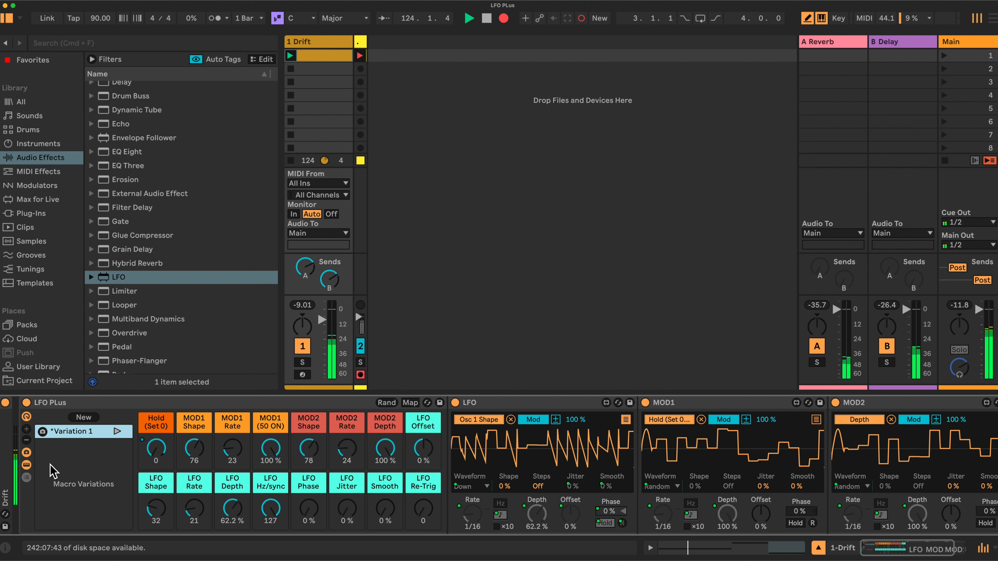
left_click_drag(232, 508, 232, 541)
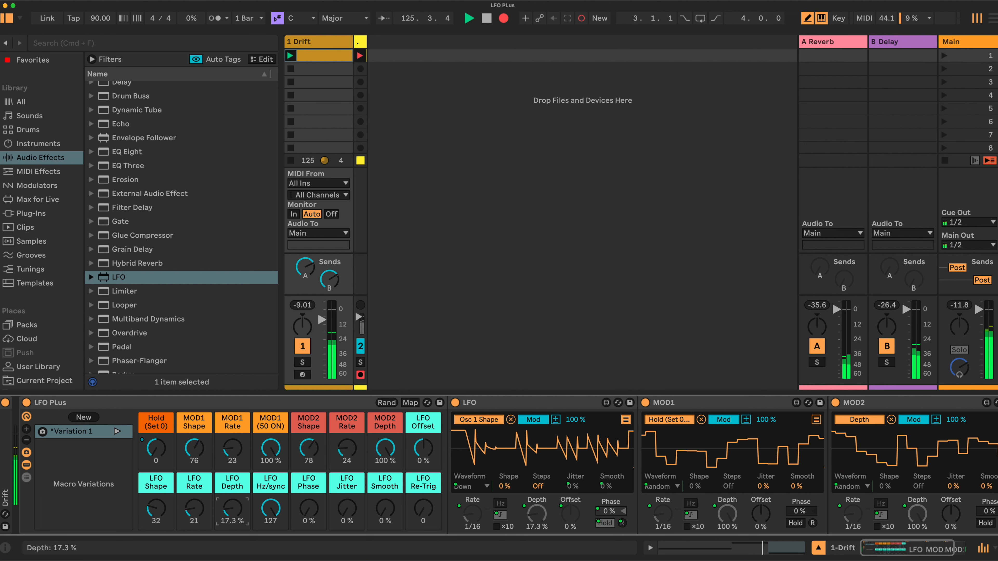
left_click(26, 452)
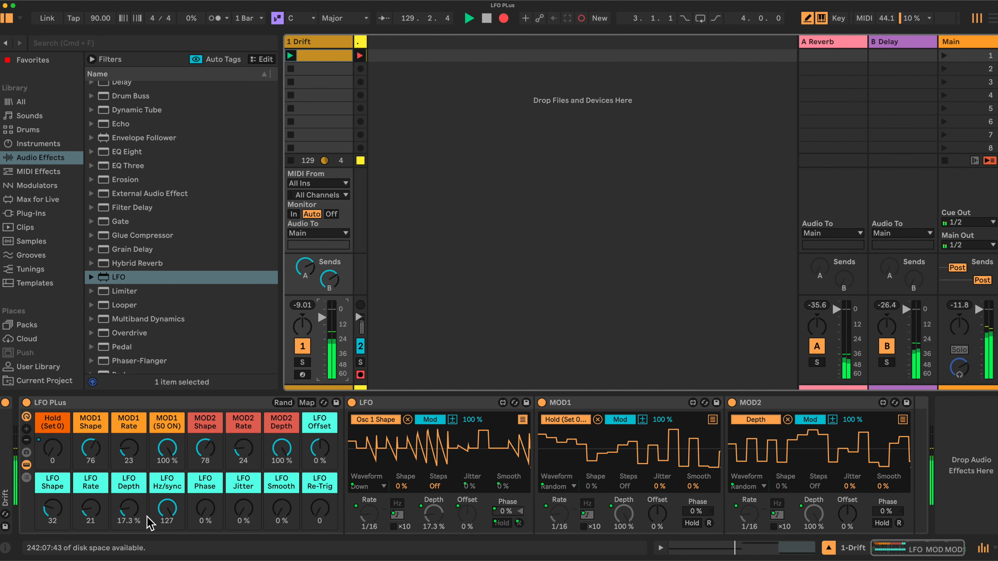
Set the LFO Rate macro to 22 so the first LFO runs at 1/16, and LFO Jitter to 26 %.
left_click_drag(101, 510, 101, 504)
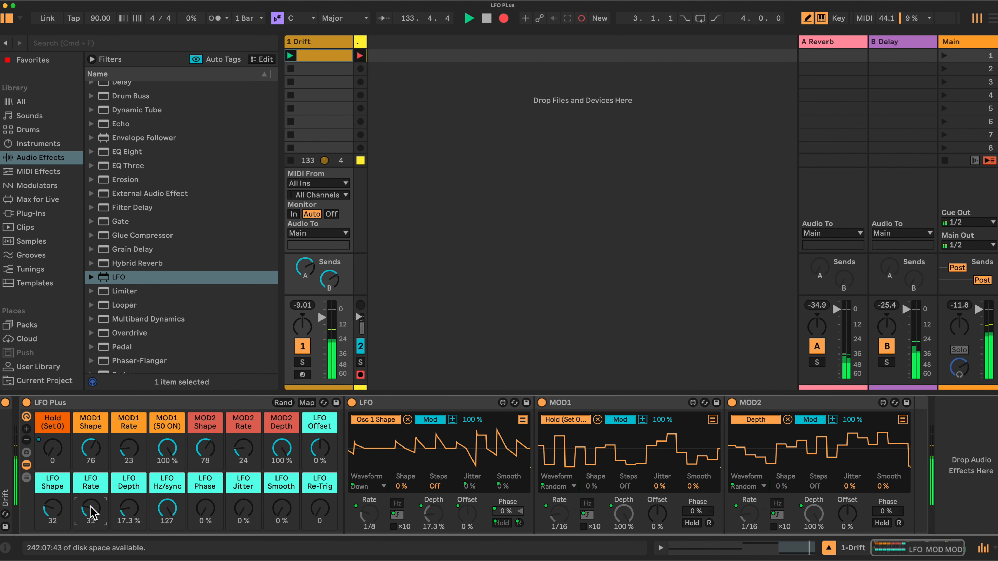
left_click_drag(92, 511, 89, 503)
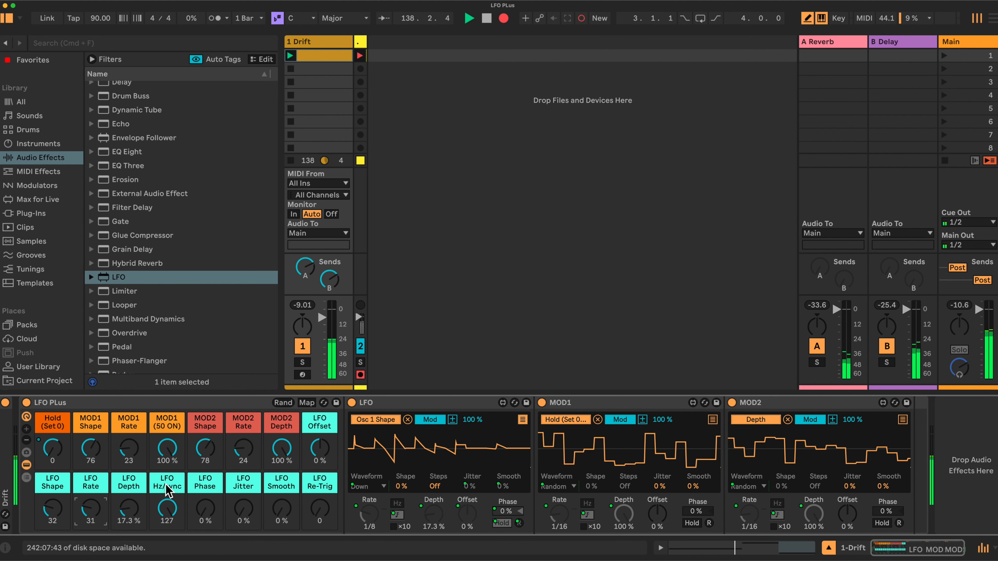
left_click_drag(244, 509, 243, 496)
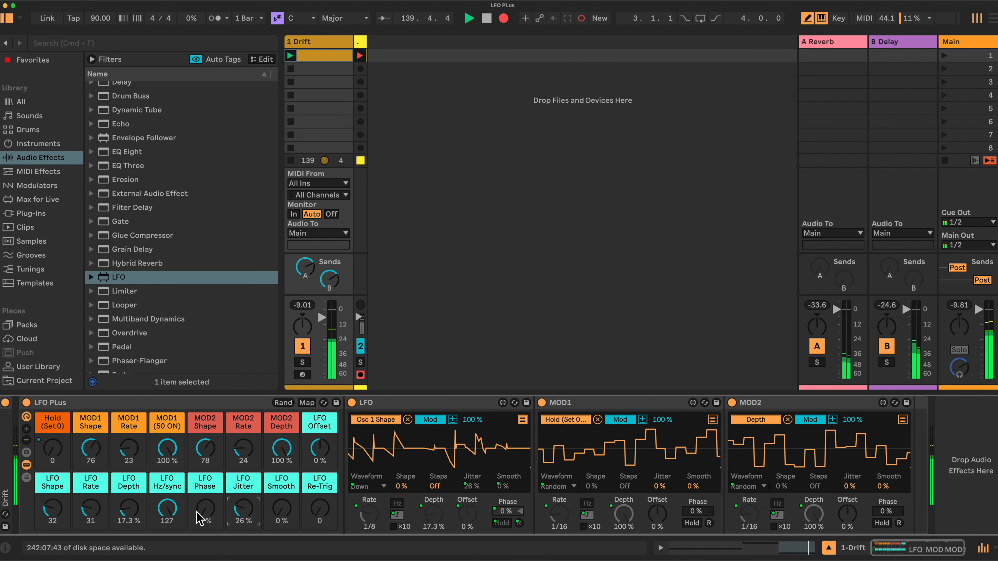
left_click_drag(90, 510, 91, 515)
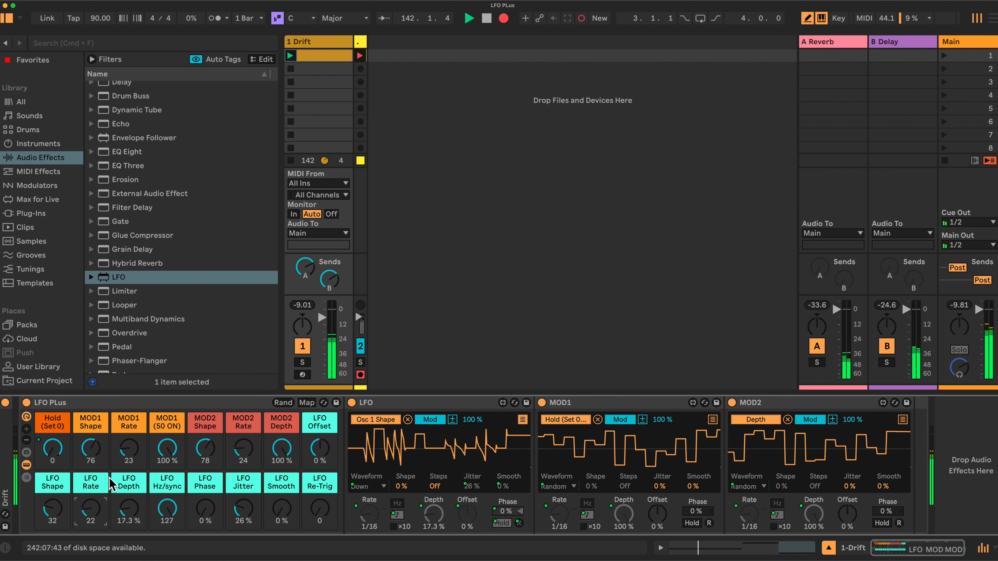